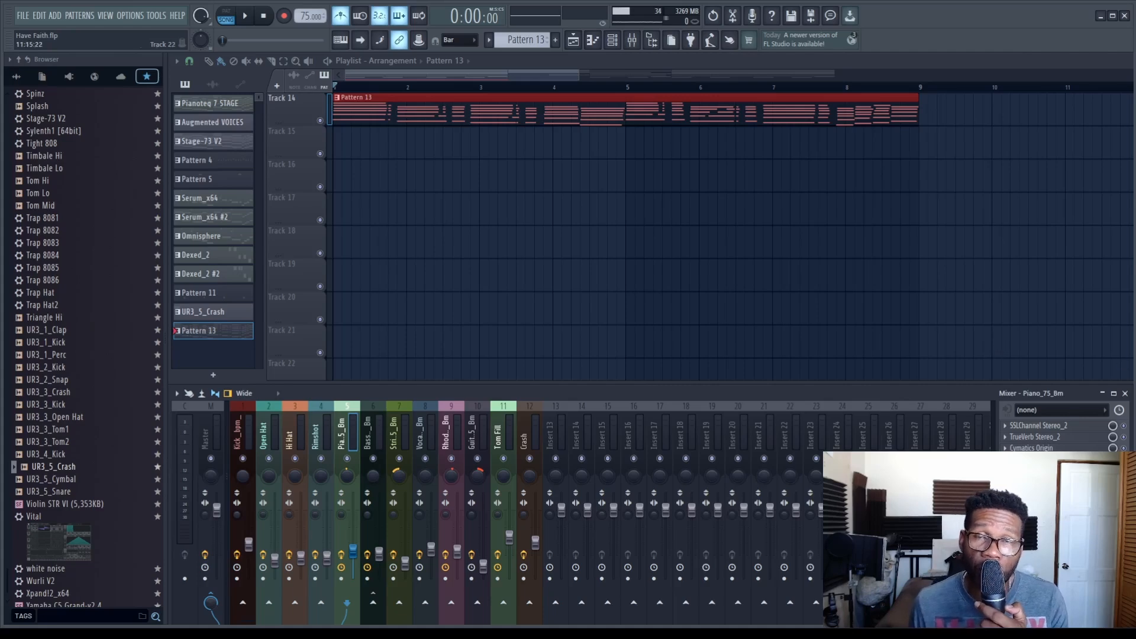
# Step: Review the piano track's effect chain by opening SSLChannel Stereo, TrueVerb Stereo, Cymatics Origin and the effect below them
pyautogui.click(1059, 426)
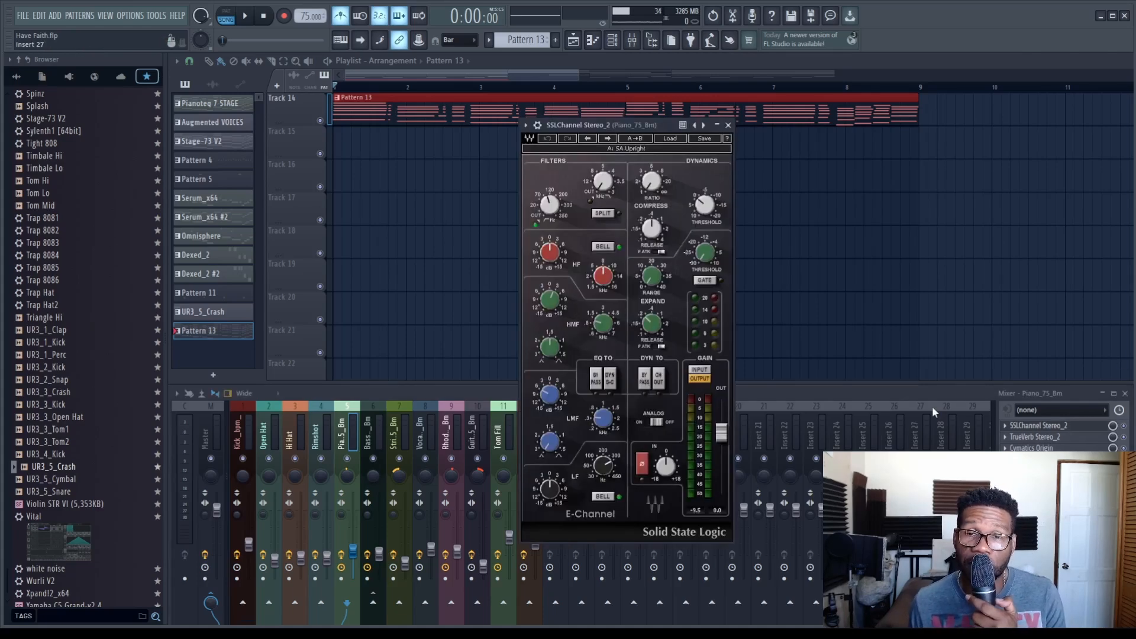
pyautogui.click(1068, 437)
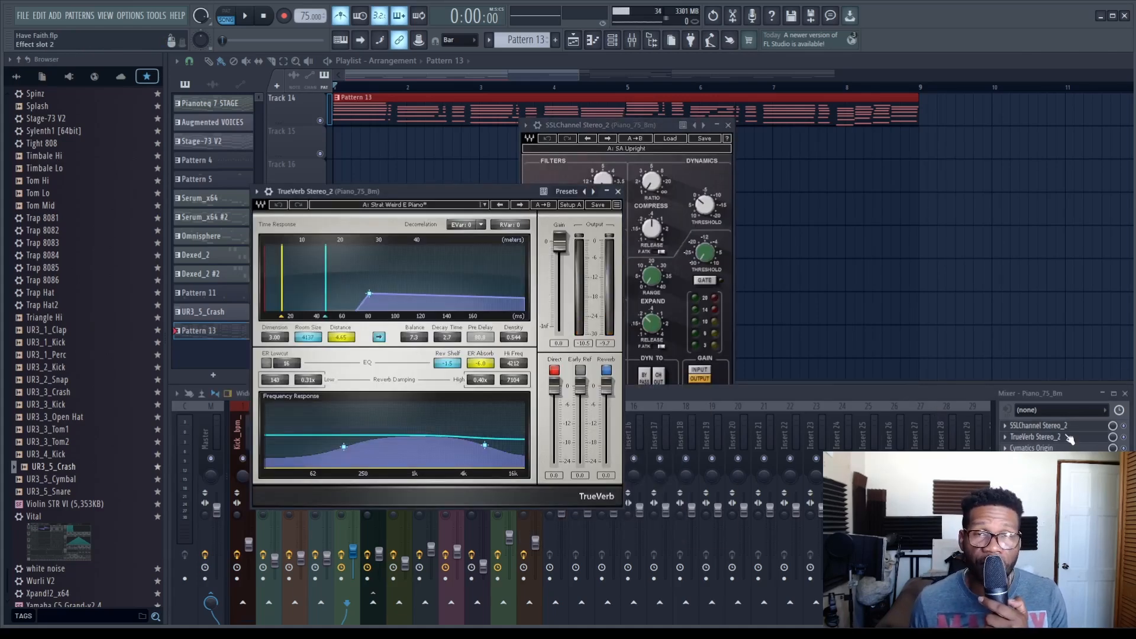
pyautogui.click(1059, 448)
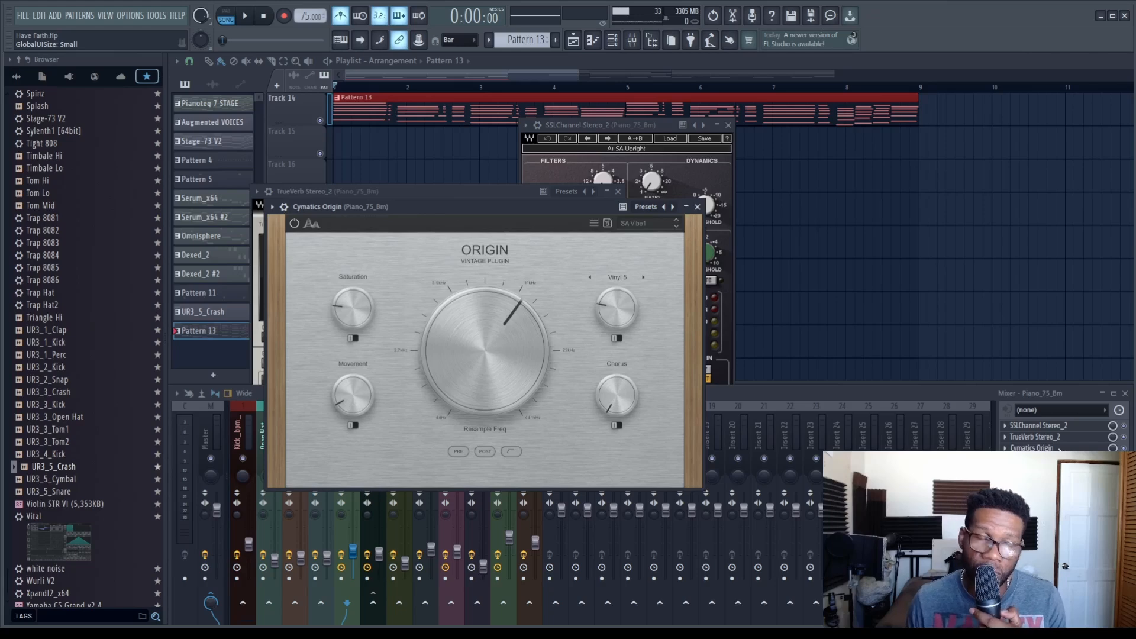
pyautogui.click(1056, 459)
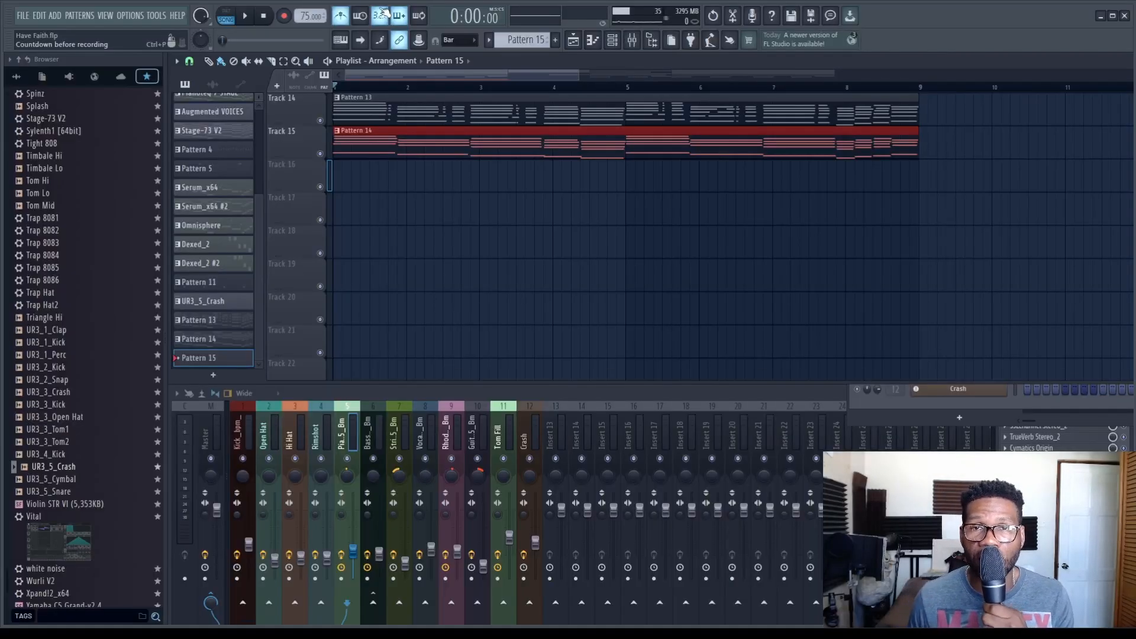
# Step: Review the Rhodes track's effects, including Fruity parametric EQ 2, TrueVerb Stereo and the effect in the slot below
pyautogui.click(450, 431)
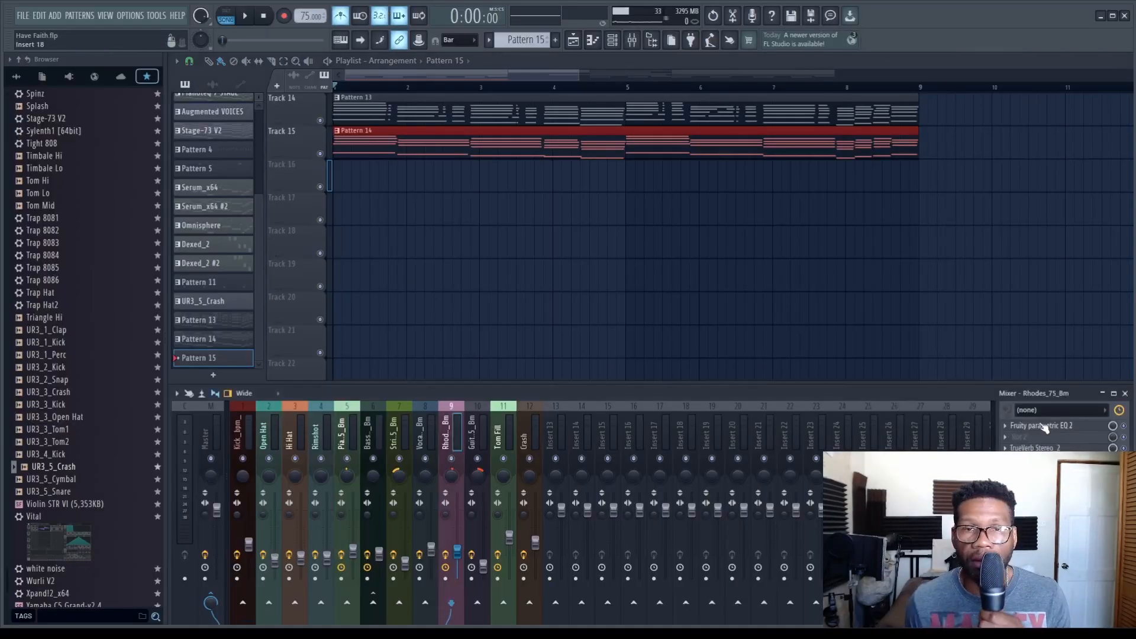
pyautogui.click(1042, 426)
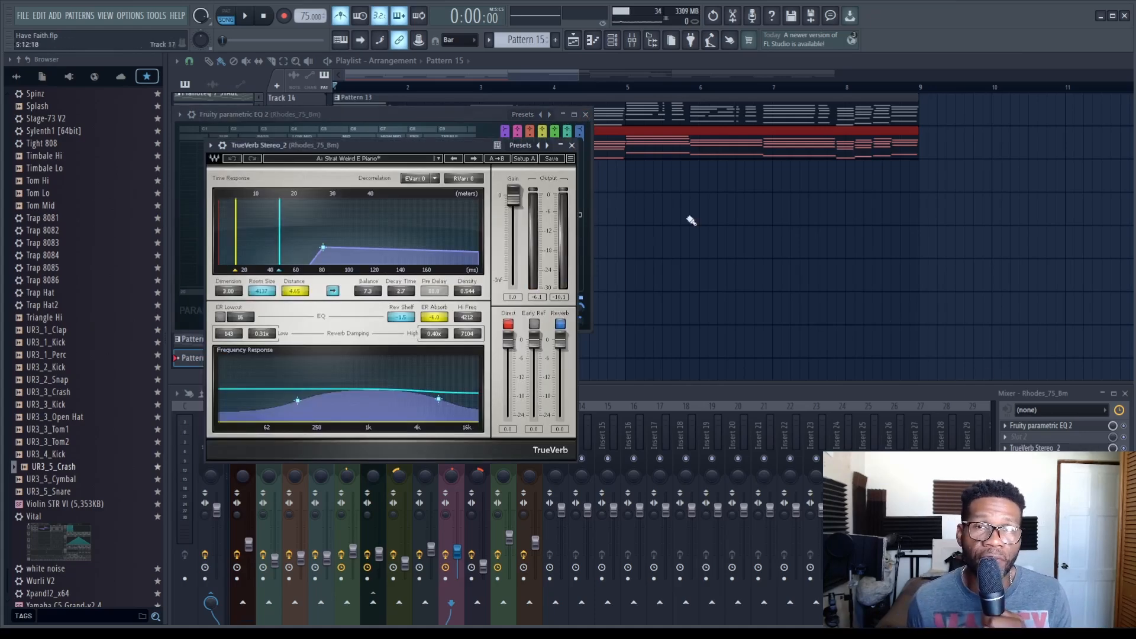
pyautogui.click(1035, 459)
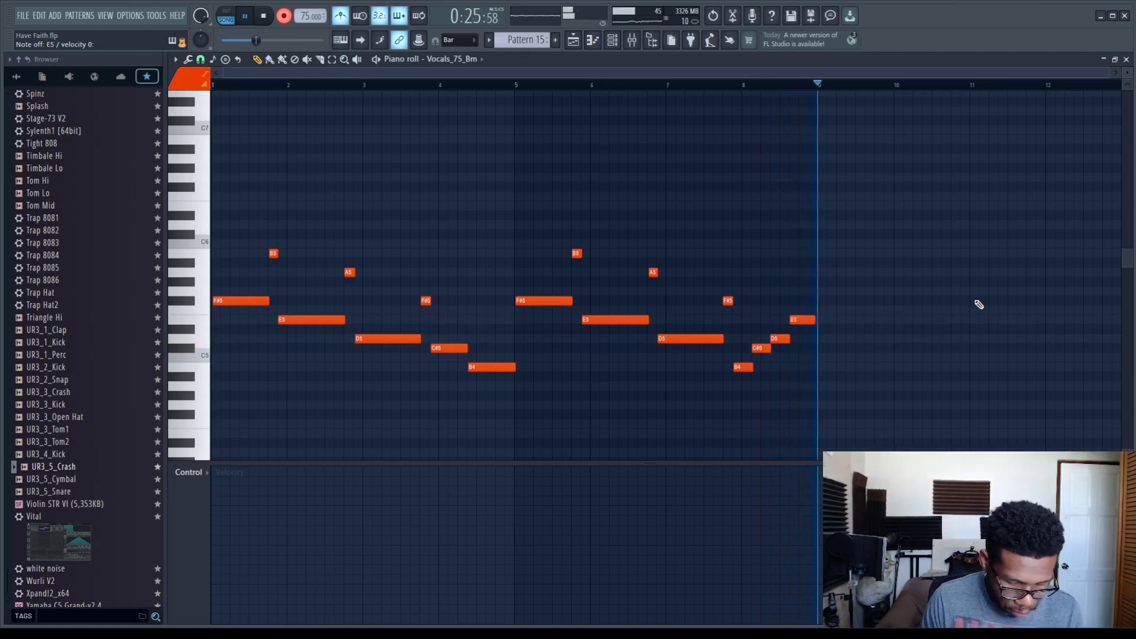
# Step: Finish recording the vocals melody in Pattern 15 and review its Fruity parametric EQ 2 and CLA-3A Stereo compressor
pyautogui.press('space')
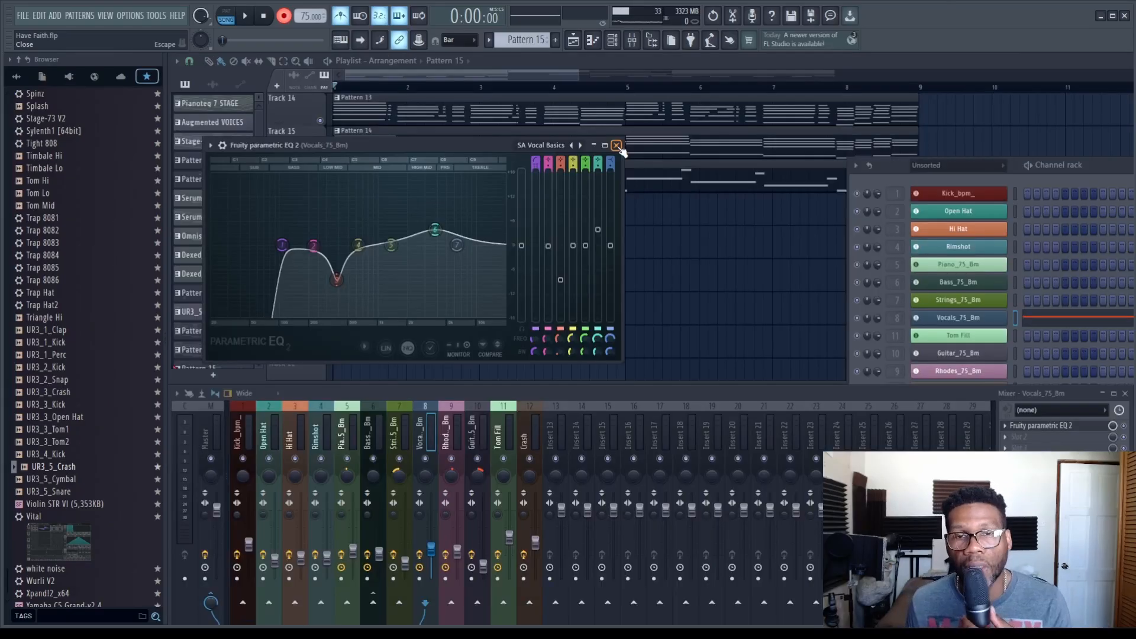
pyautogui.moveTo(388, 148); pyautogui.dragTo(512, 95)
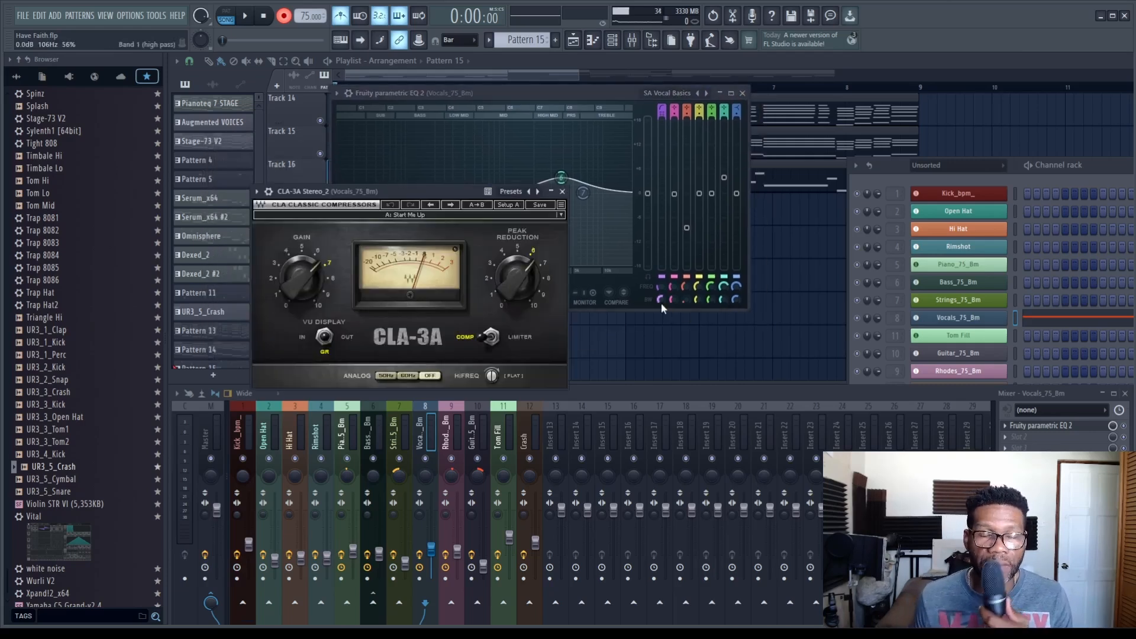
pyautogui.moveTo(506, 260)
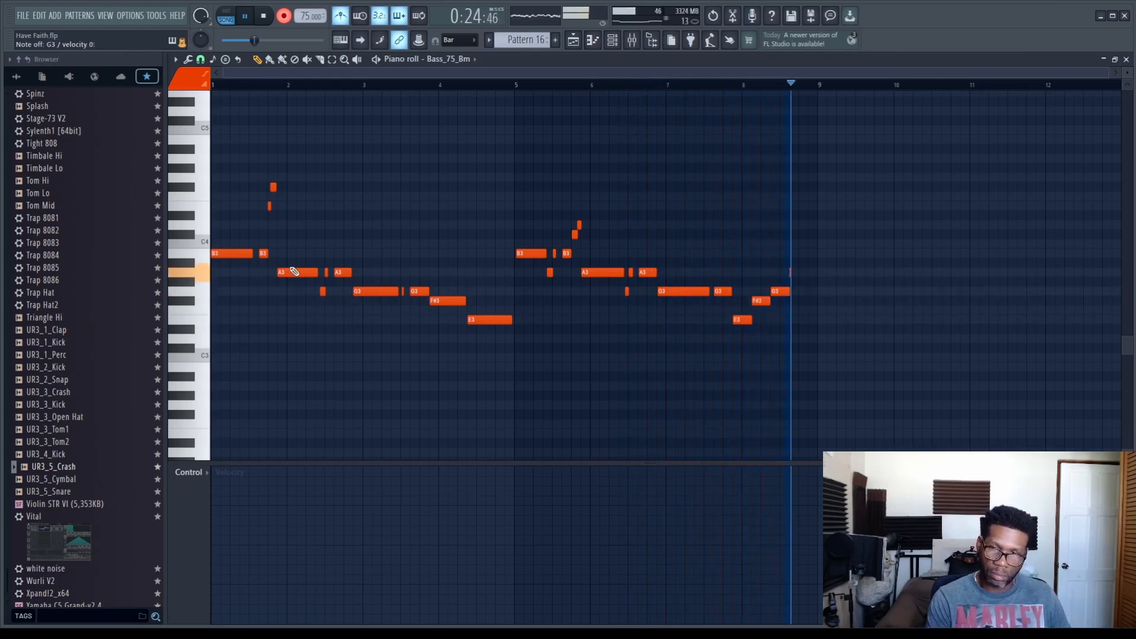
# Step: Finish recording the eight-bar bass line in Pattern 16
pyautogui.press('space')
pyautogui.scroll(-2, 355, 379)
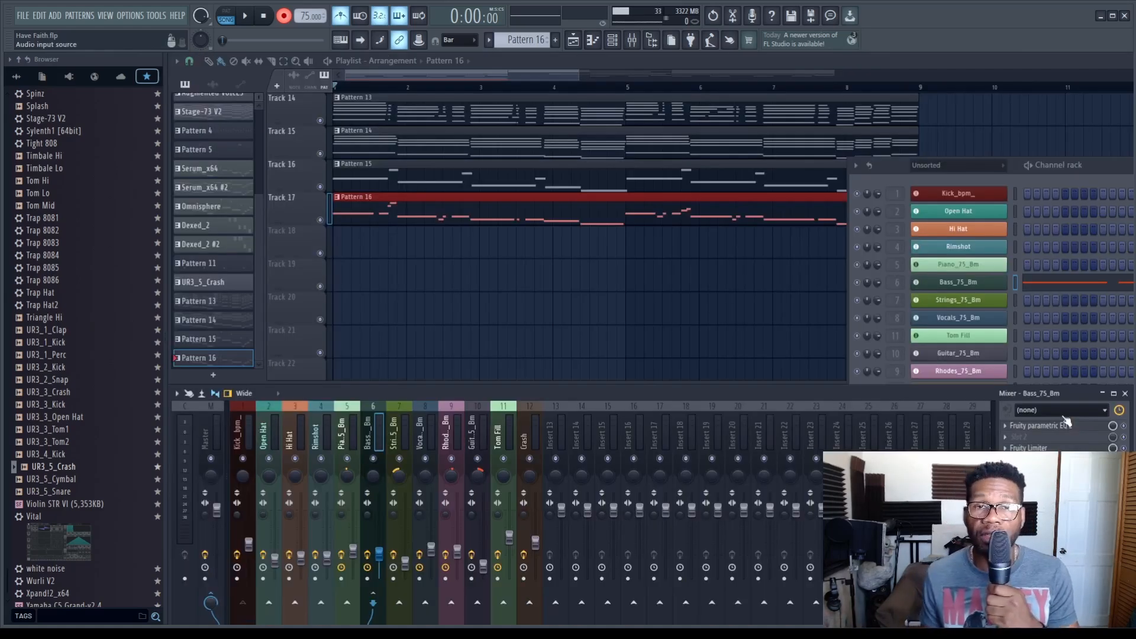
# Step: Review the bass track's Fruity parametric EQ 2, CLA-3A Mono and Fruity Limiter, closing each plugin window when done
pyautogui.click(1062, 425)
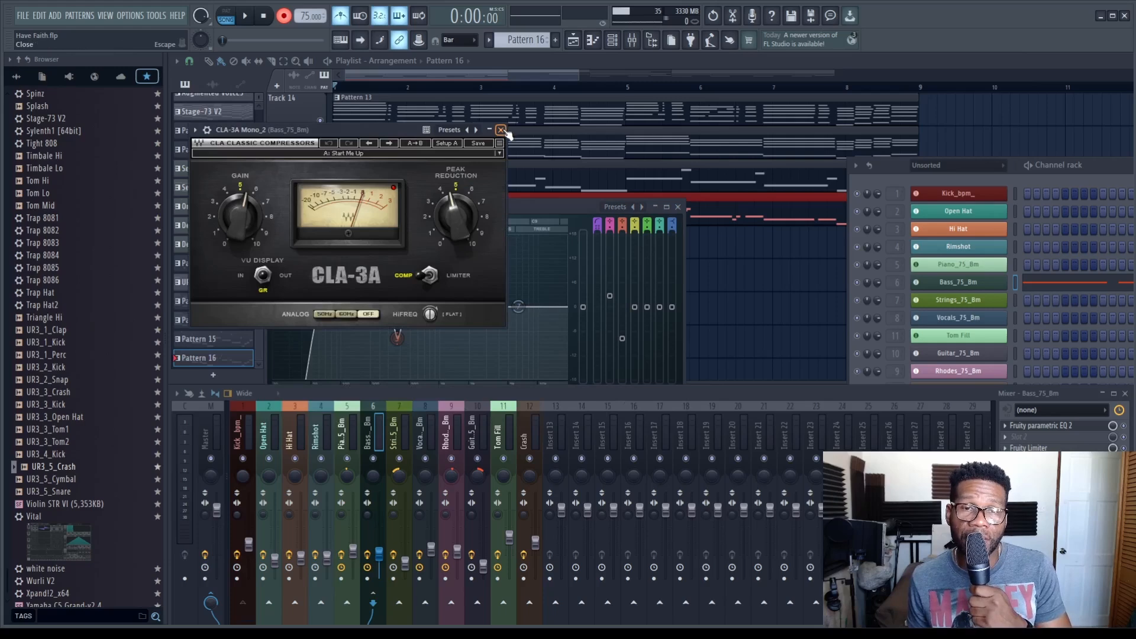
pyautogui.click(501, 130)
pyautogui.click(677, 206)
pyautogui.click(1042, 448)
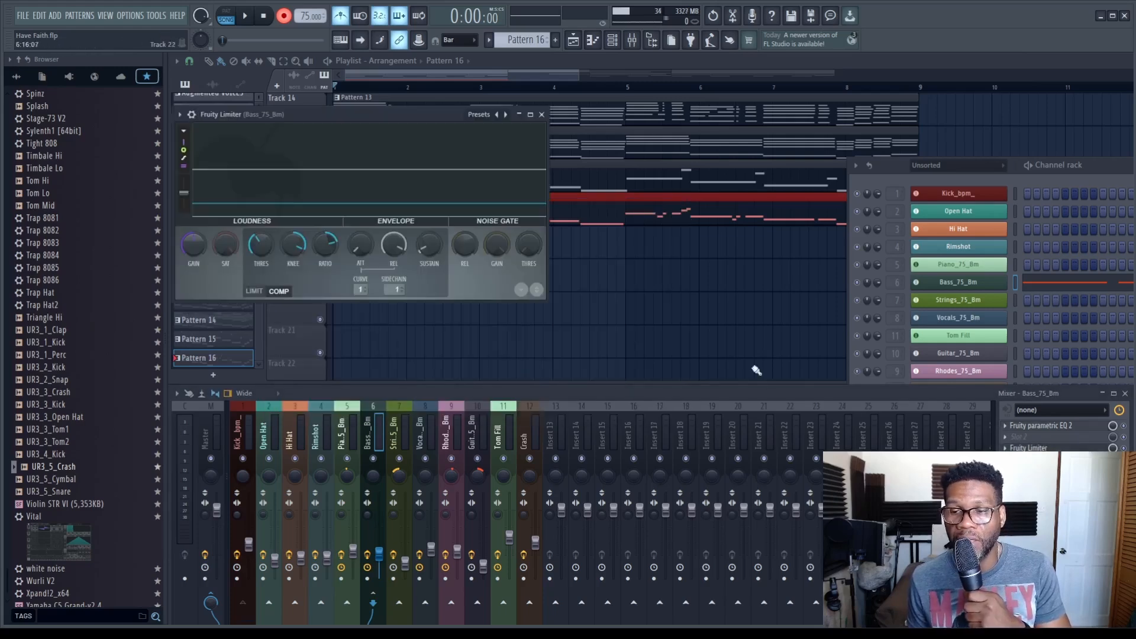
pyautogui.moveTo(372, 111); pyautogui.dragTo(625, 135)
pyautogui.click(791, 133)
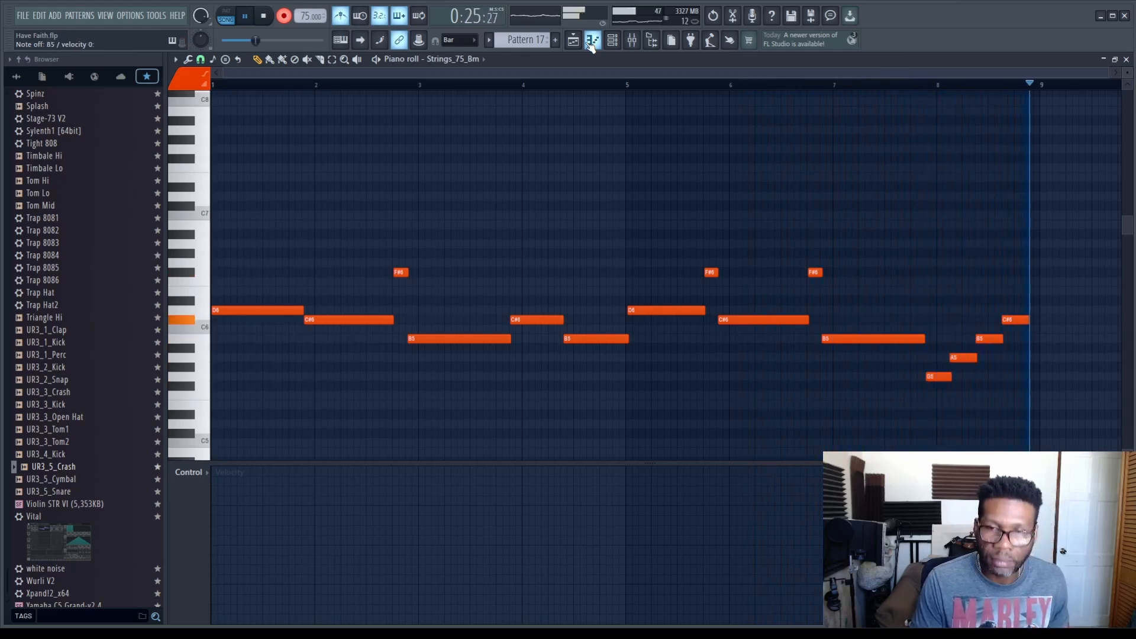
# Step: Finish recording the strings melody in Pattern 17 and duplicate all its notes one octave lower
pyautogui.press('space')
pyautogui.hotkey('ctrl', 'a')
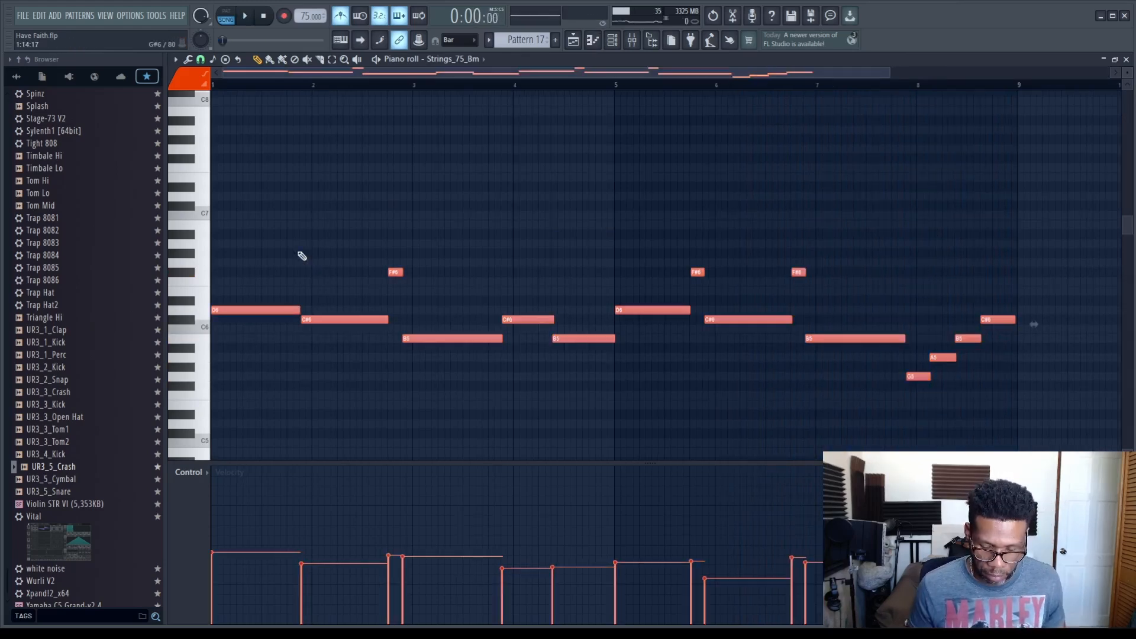
pyautogui.hotkey('ctrl', 'c')
pyautogui.hotkey('ctrl', 'v')
pyautogui.hotkey('ctrl', 'Down')
# Step: Play back the octave-doubled strings part and examine its note range in the piano roll
pyautogui.press('space')
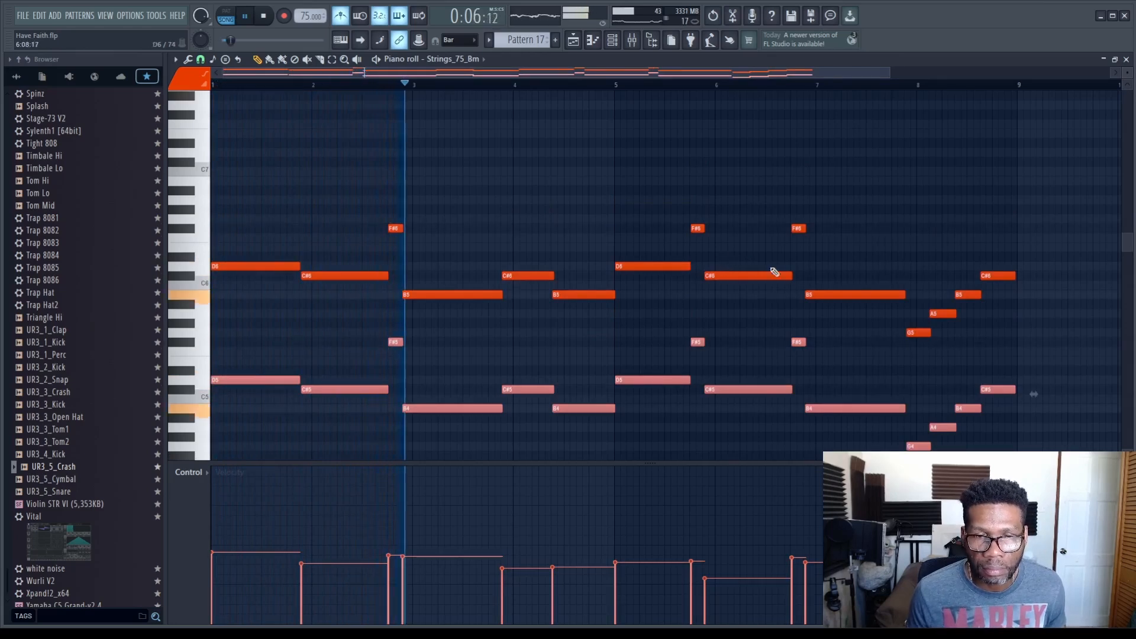
pyautogui.press('space')
pyautogui.click(473, 214)
pyautogui.hscroll(2, 474, 214)
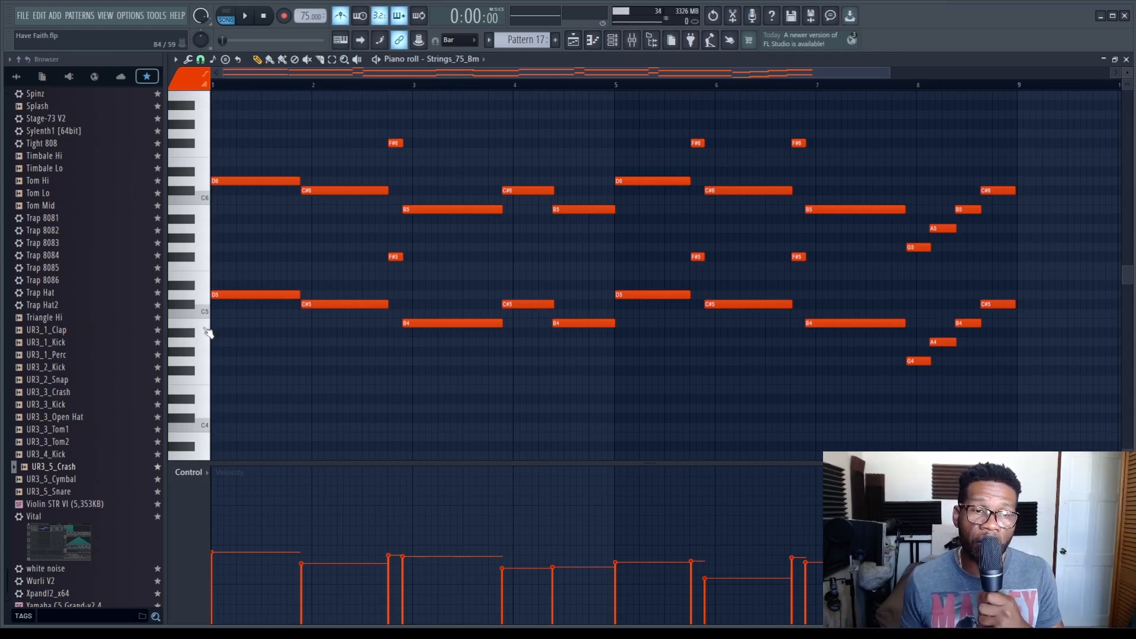
pyautogui.click(193, 265)
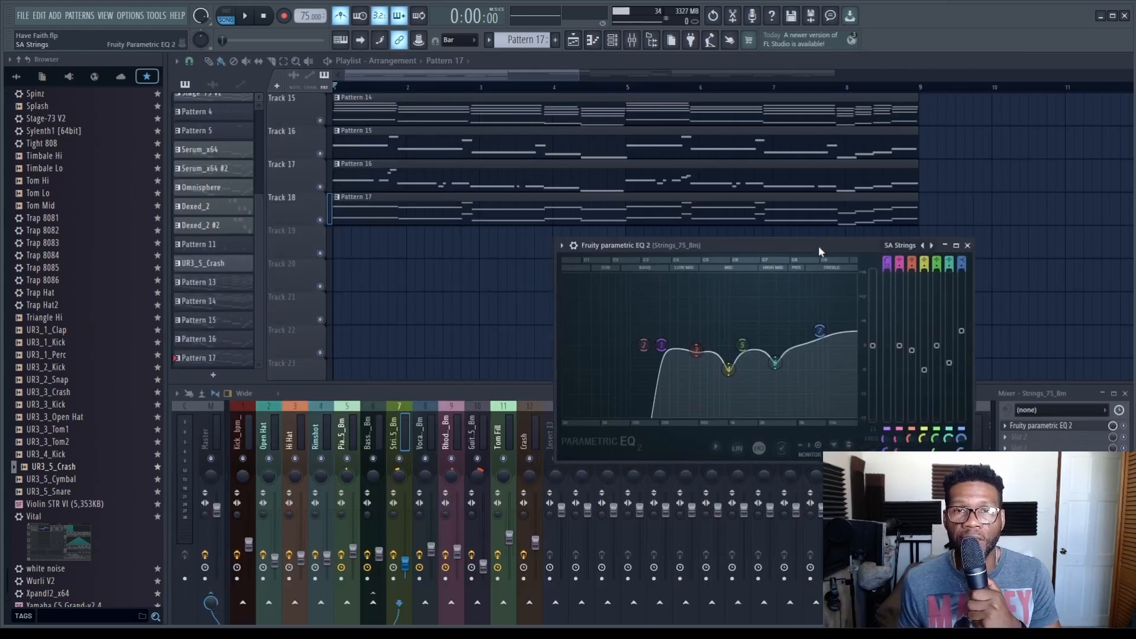
# Step: Review the strings track's Fruity parametric EQ 2 with the SA Strings preset and the effect in slot 4
pyautogui.moveTo(818, 246); pyautogui.dragTo(676, 139)
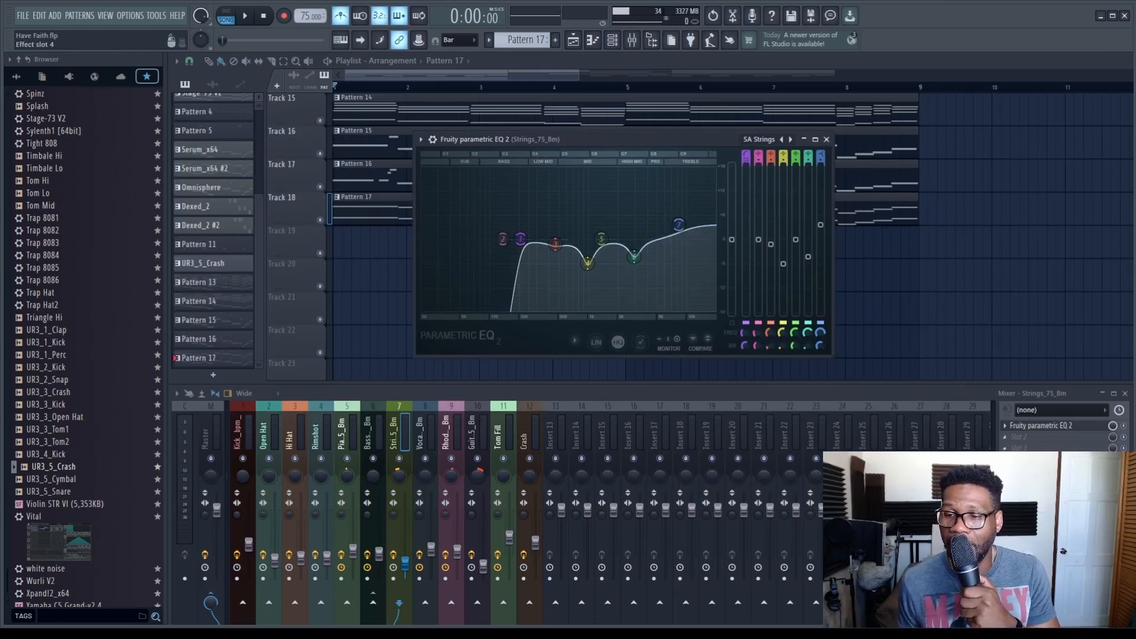
pyautogui.click(1041, 459)
pyautogui.click(495, 110)
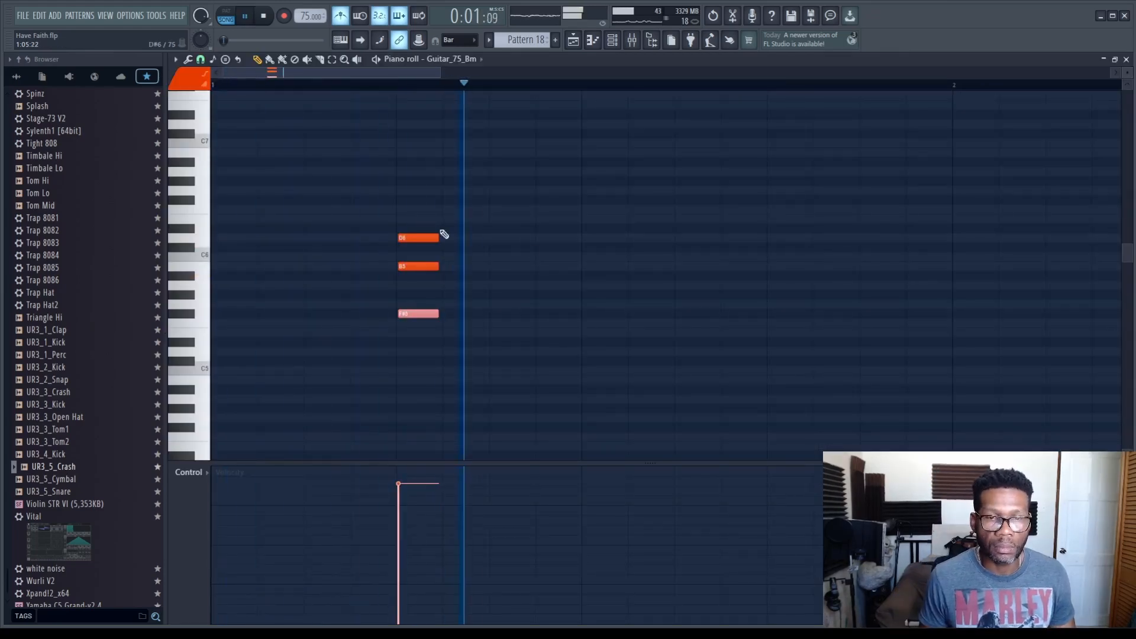
# Step: Copy the guitar's F#5–B5–D6 chord from beat 2 to beat 4 of bar 1 and check it in playback
pyautogui.press('space')
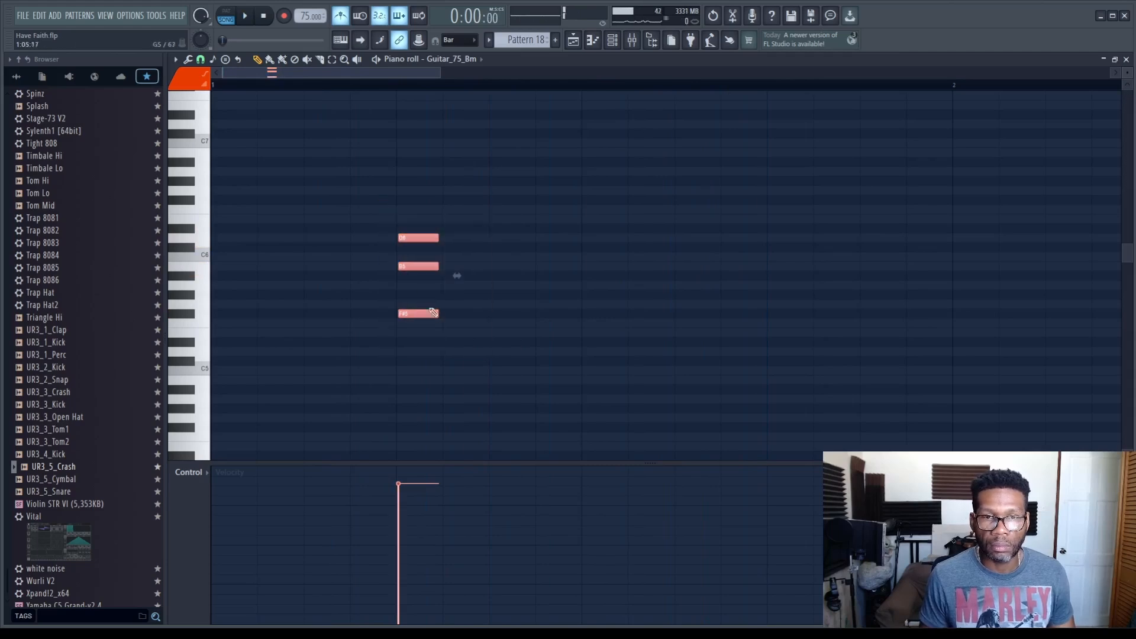
pyautogui.moveTo(417, 311); pyautogui.dragTo(784, 313)
pyautogui.press('space')
pyautogui.moveTo(344, 74); pyautogui.dragTo(433, 94)
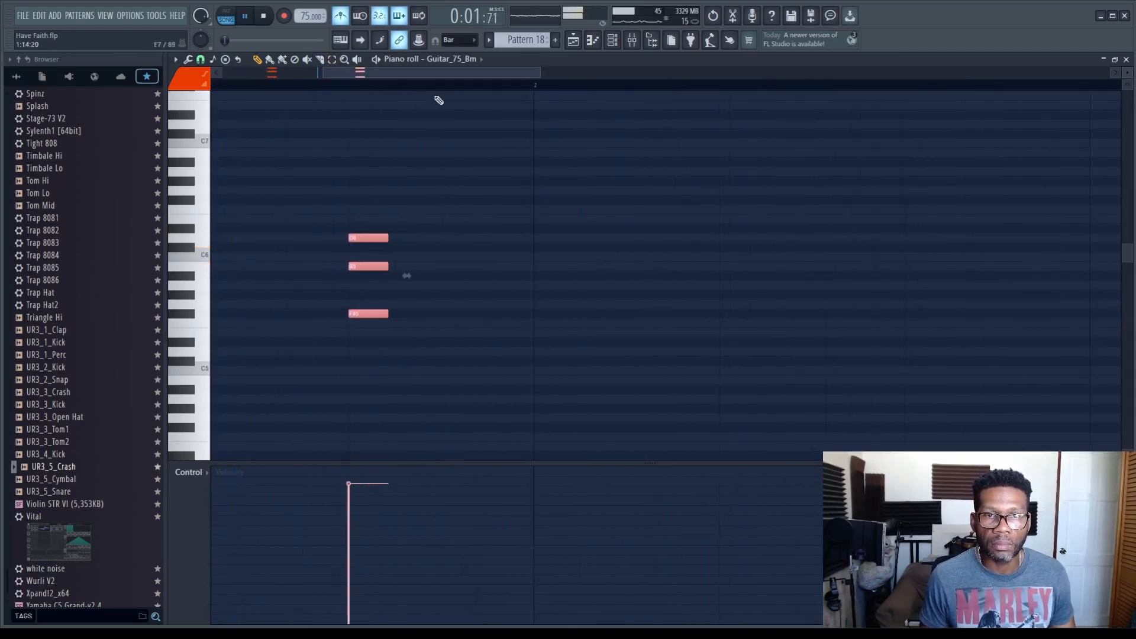
pyautogui.press('space')
# Step: Place an A5–C#6–E6 guitar chord on beat 2 of bar 2, removing the stray C6 note
pyautogui.moveTo(371, 313); pyautogui.dragTo(680, 312)
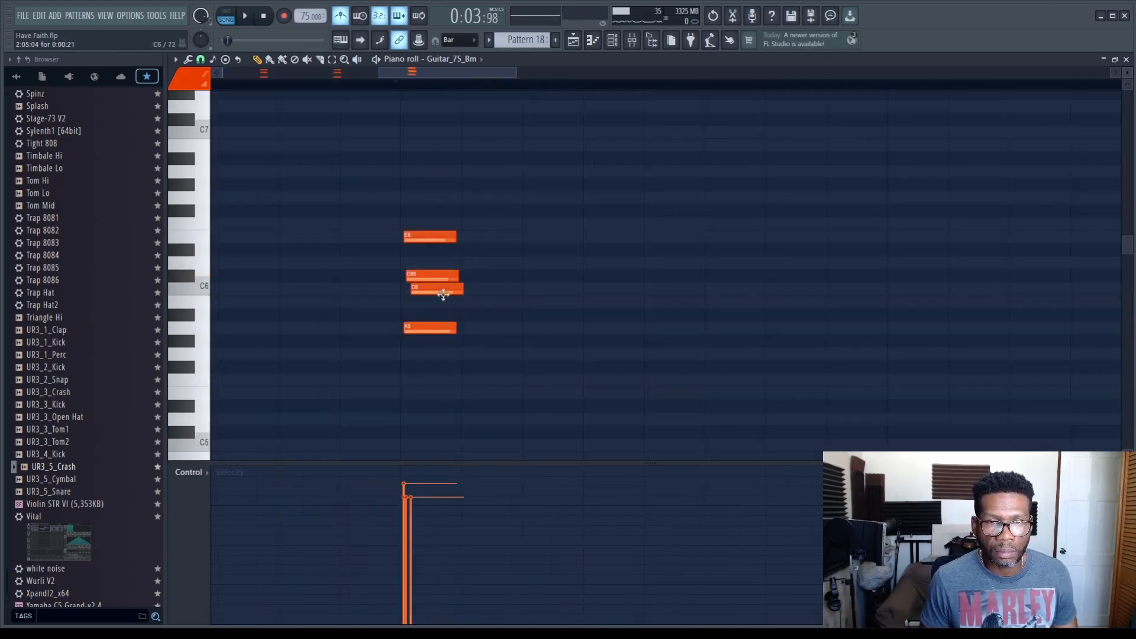
pyautogui.moveTo(441, 288); pyautogui.dragTo(435, 277)
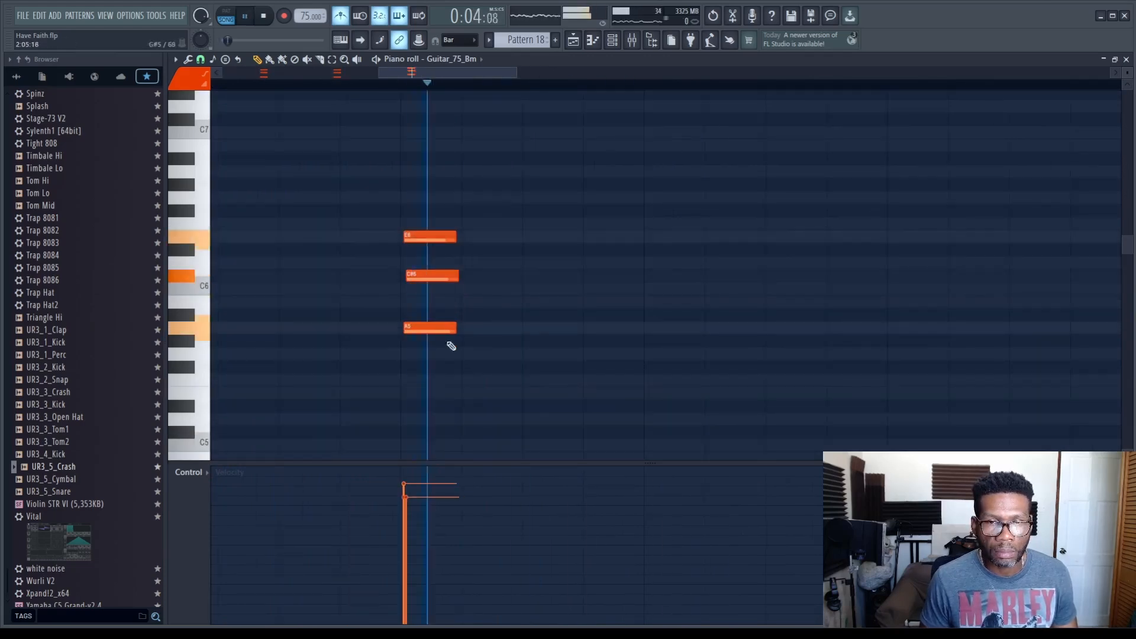
pyautogui.press('space')
# Step: Duplicate the A5–C#6–E6 guitar chord onto beat 4 of bar 2
pyautogui.moveTo(424, 327); pyautogui.dragTo(946, 368)
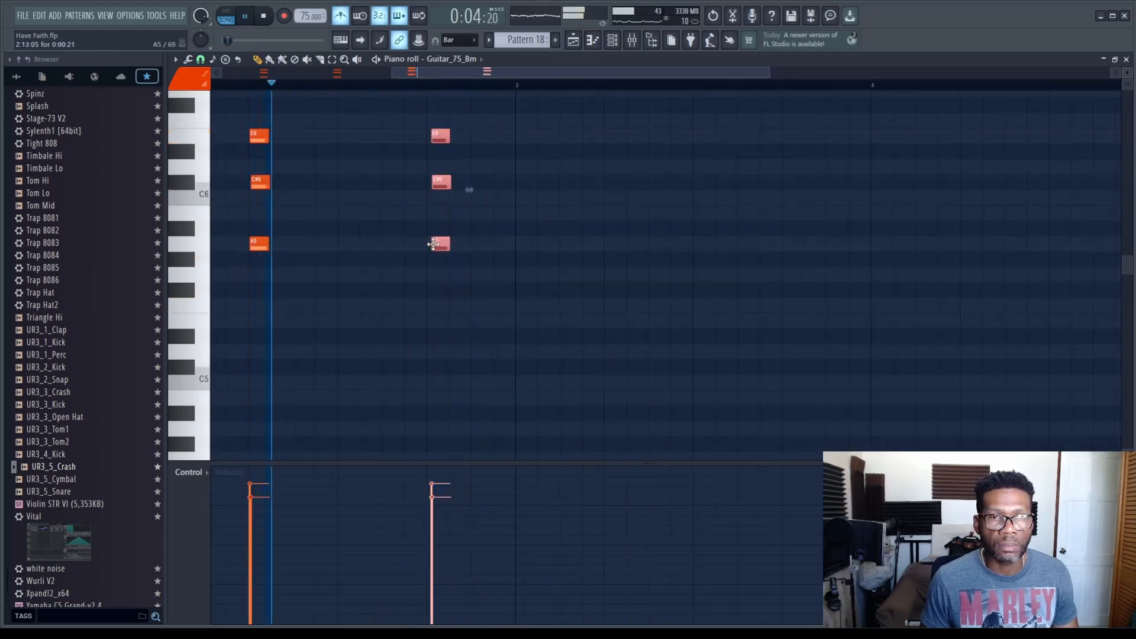
pyautogui.scroll(3, 467, 187)
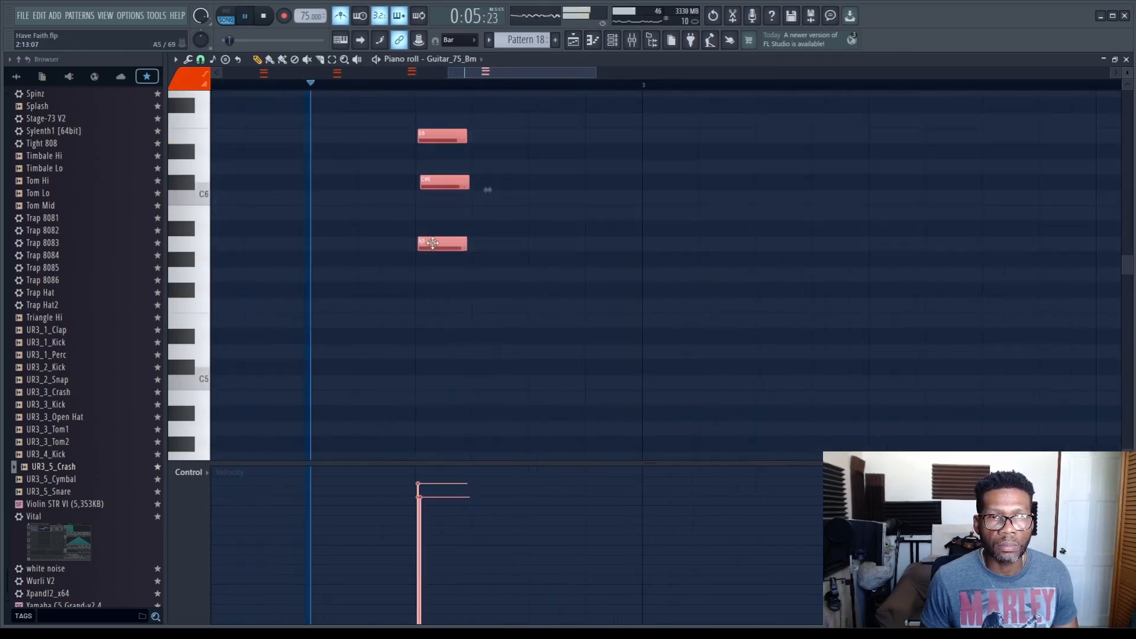
pyautogui.scroll(-3, 448, 237)
pyautogui.scroll(-3, 500, 228)
pyautogui.scroll(3, 562, 246)
# Step: Copy the guitar chord to beats 2 and 4 of bar 3, transposed down to G5–B5–D6
pyautogui.press('space')
pyautogui.moveTo(399, 267); pyautogui.dragTo(355, 131)
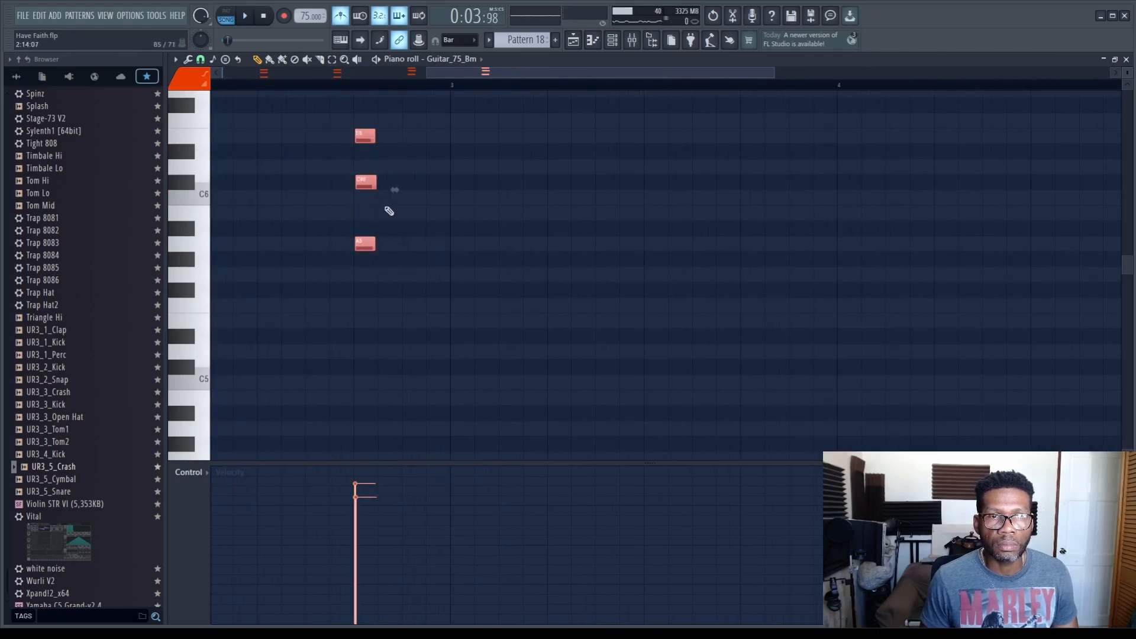
pyautogui.moveTo(364, 244); pyautogui.dragTo(558, 278)
pyautogui.press('space')
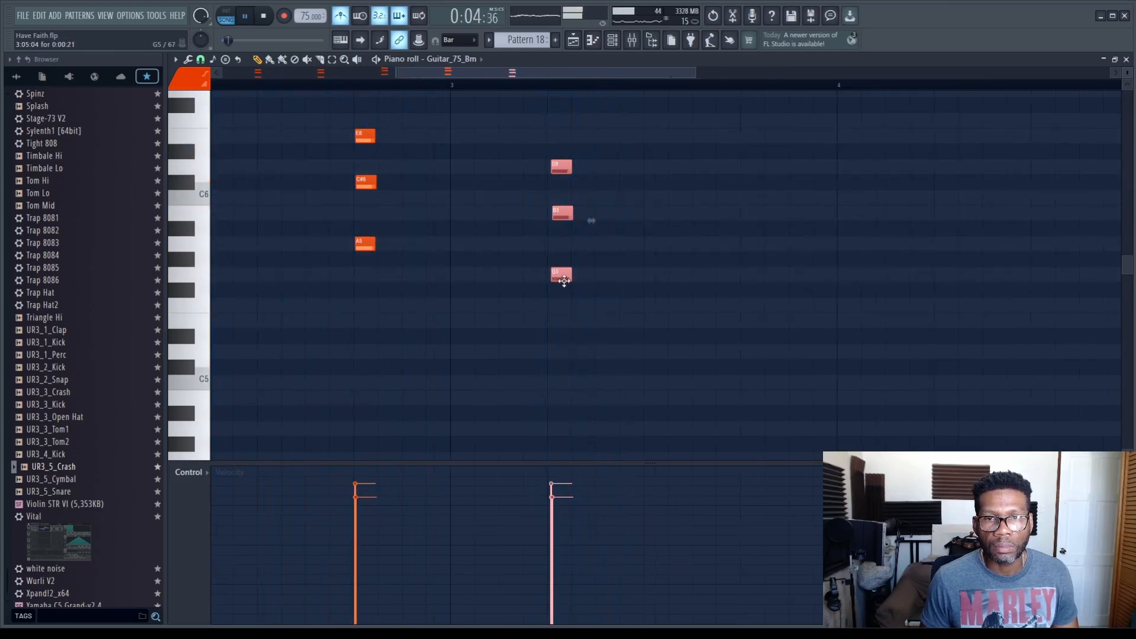
pyautogui.scroll(2, 561, 279)
pyautogui.scroll(-2, 561, 278)
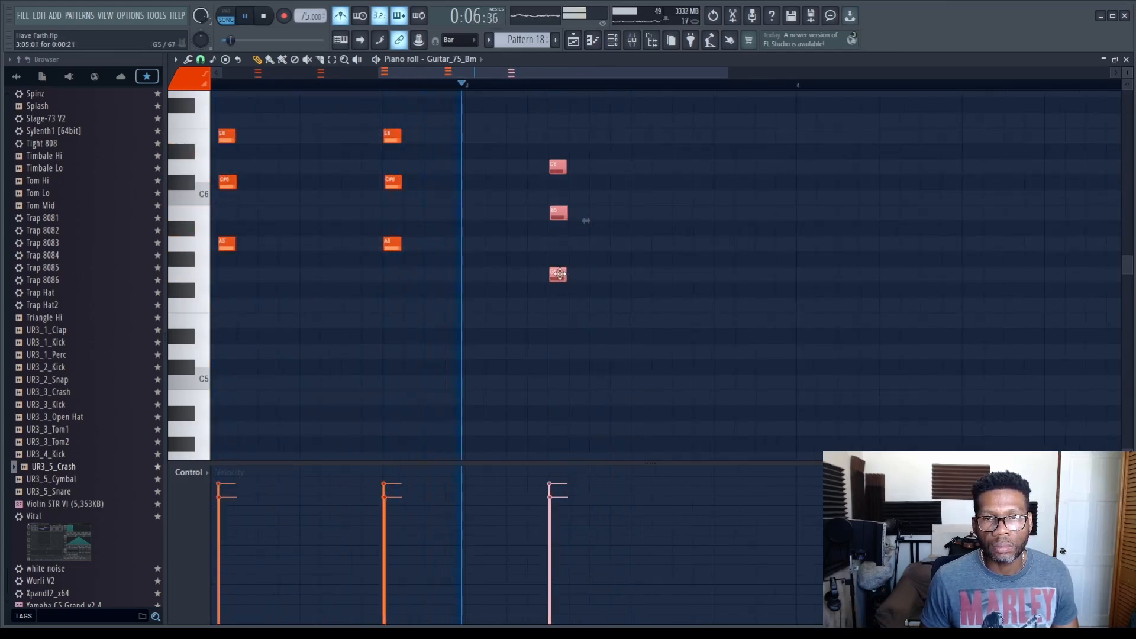
pyautogui.moveTo(586, 273); pyautogui.dragTo(735, 272)
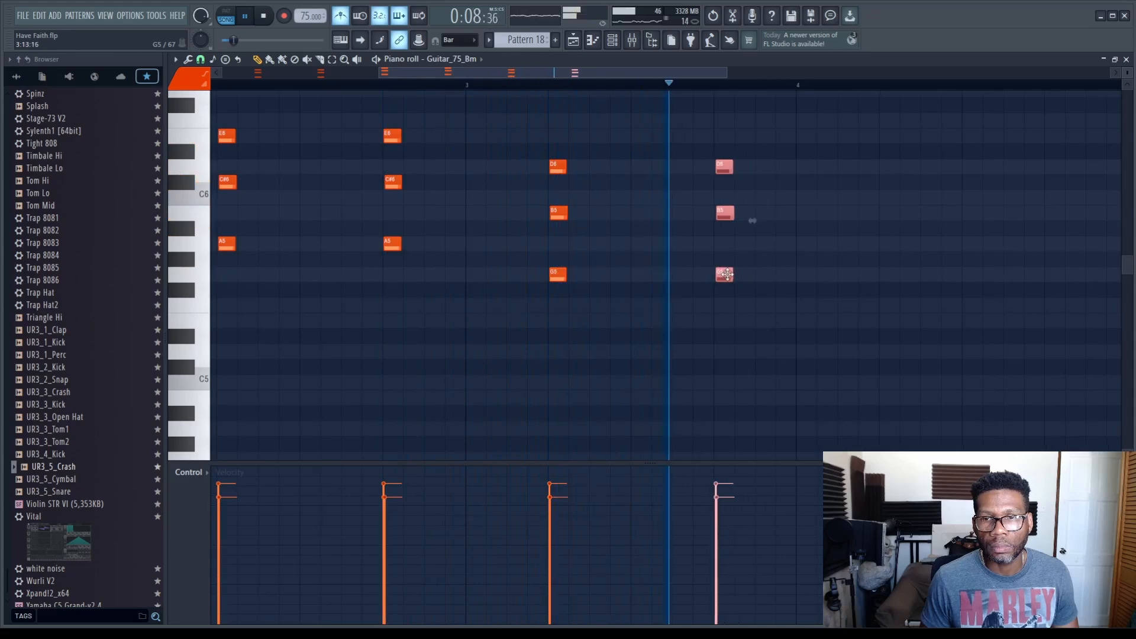
# Step: Add an F#5–A5–C#6 guitar chord on beat 2 and an E5–G5–B5 chord on beat 4 of bar 4, and play them back
pyautogui.press('space')
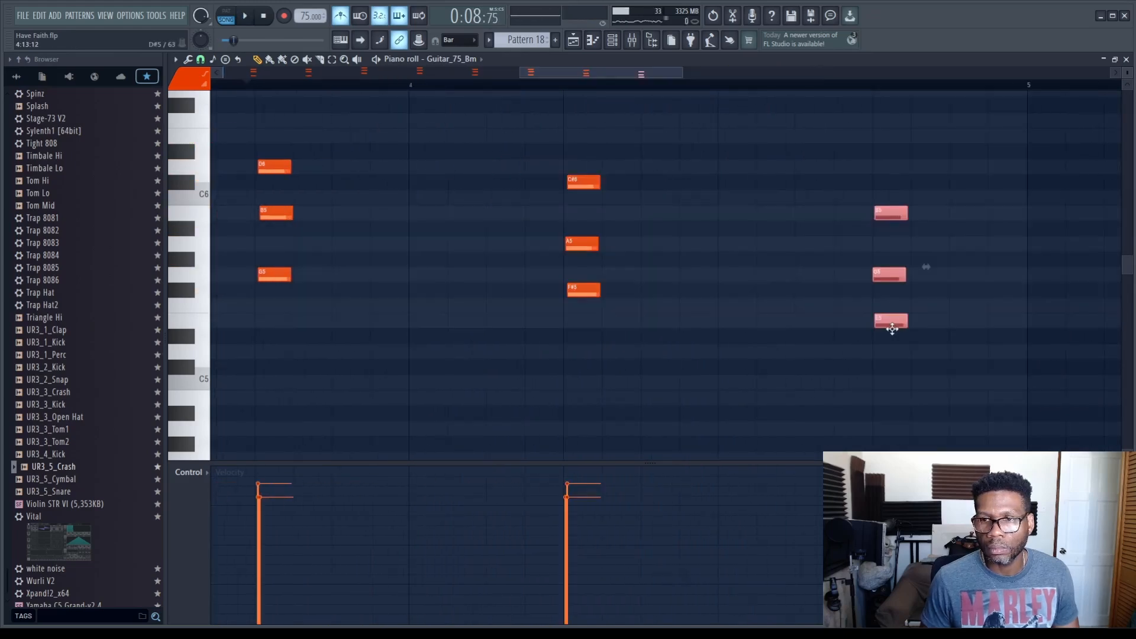
pyautogui.press('space')
pyautogui.scroll(-2, 815, 297)
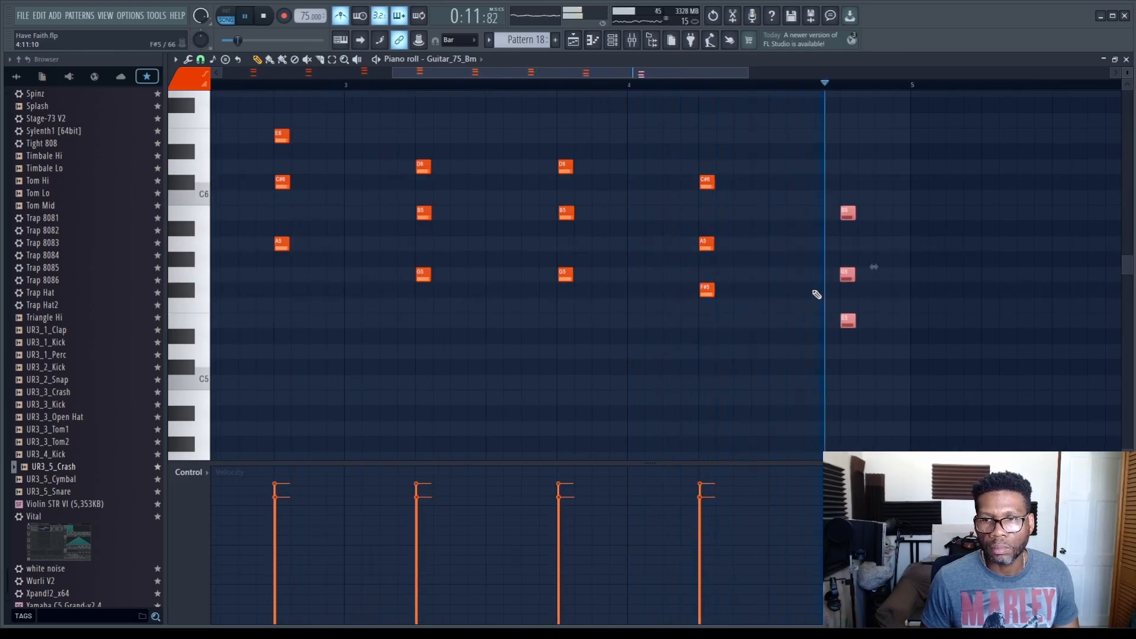
pyautogui.press('space')
# Step: Copy the guitar chord pairs of bars 1 and 2 into bars 5 and 6 and check them in playback
pyautogui.scroll(-2, 782, 289)
pyautogui.moveTo(341, 191); pyautogui.dragTo(417, 409)
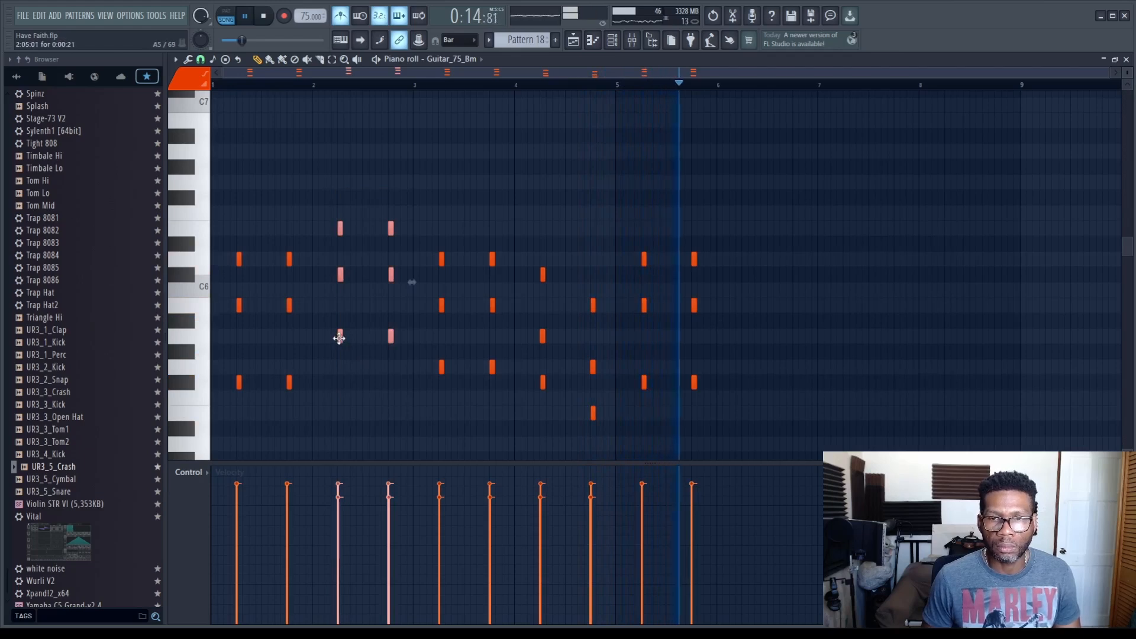
pyautogui.press('space')
pyautogui.moveTo(339, 336); pyautogui.dragTo(760, 352)
pyautogui.press('space')
pyautogui.scroll(4, 748, 355)
pyautogui.scroll(-2, 718, 349)
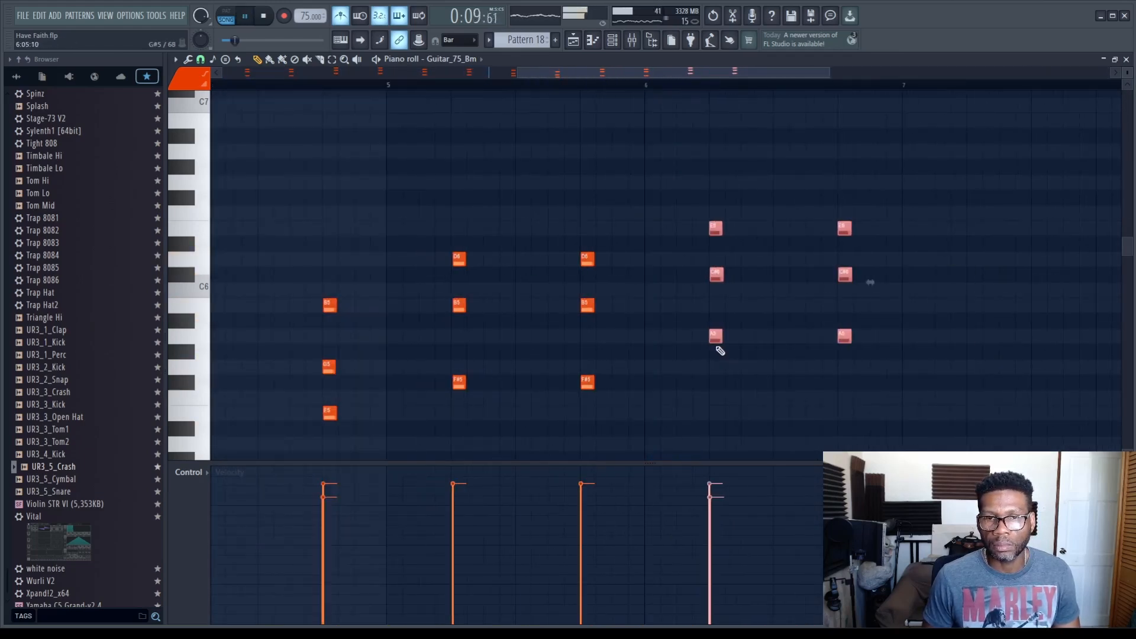
pyautogui.scroll(-3, 743, 323)
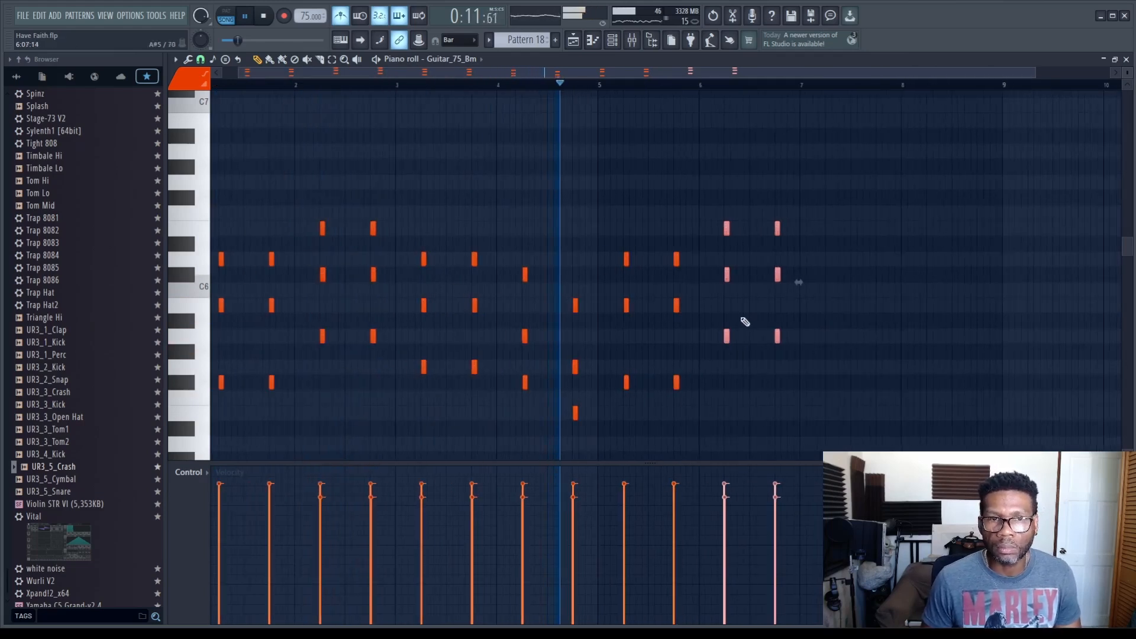
# Step: Lower the E6 notes of both bar 6 guitar chords one octave to E5 and check them in playback
pyautogui.scroll(3, 710, 248)
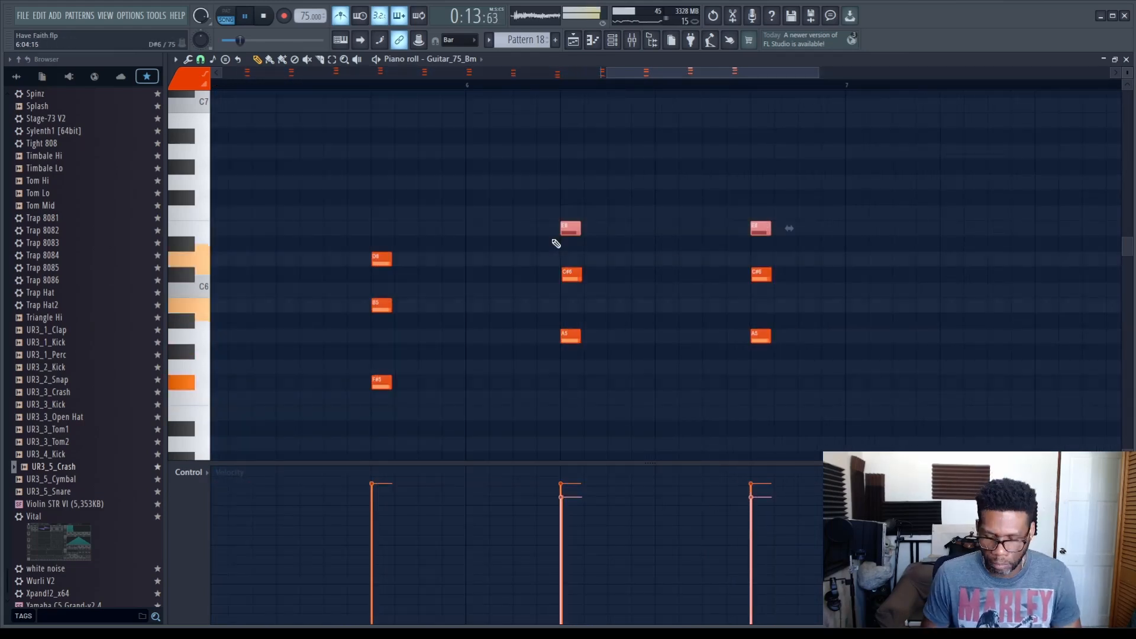
pyautogui.hotkey('ctrl', 'Down')
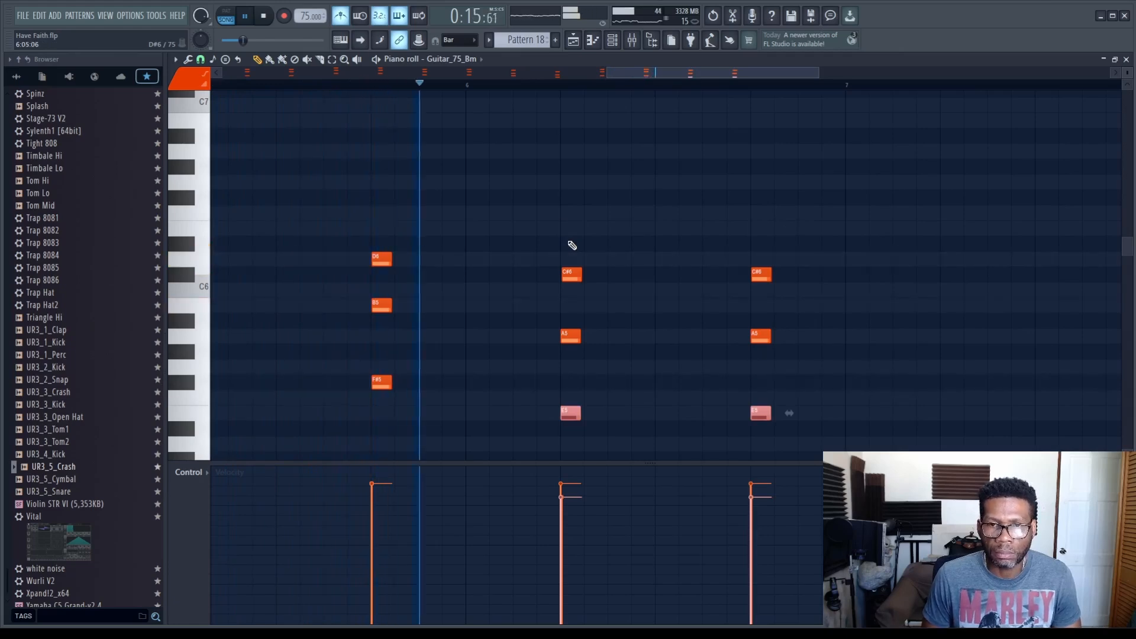
pyautogui.moveTo(608, 73); pyautogui.dragTo(645, 73)
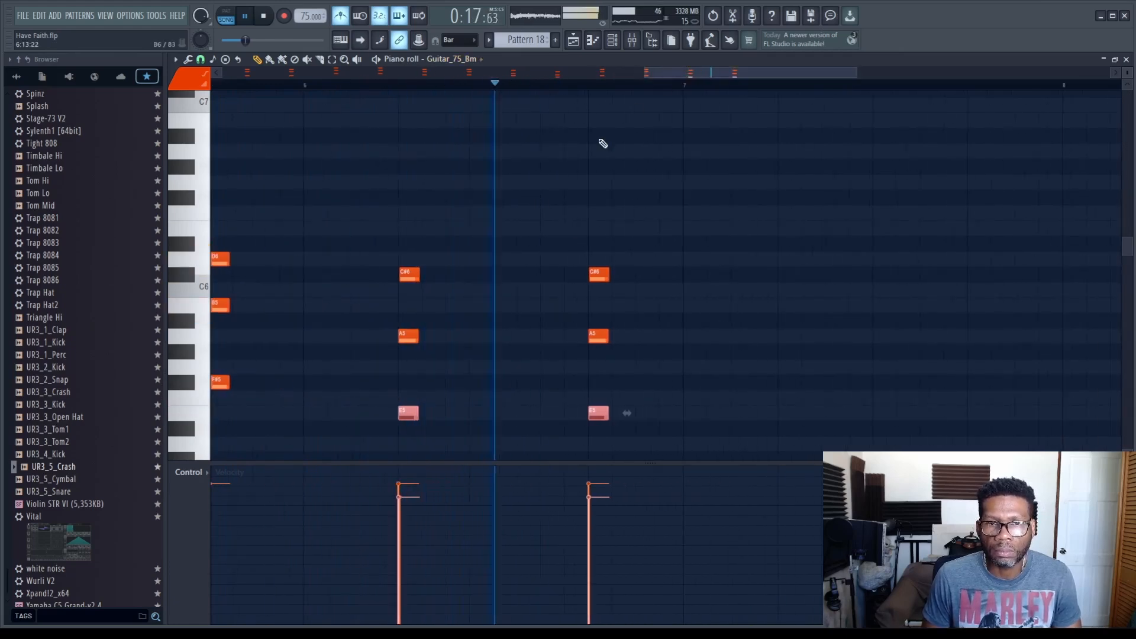
pyautogui.press('space')
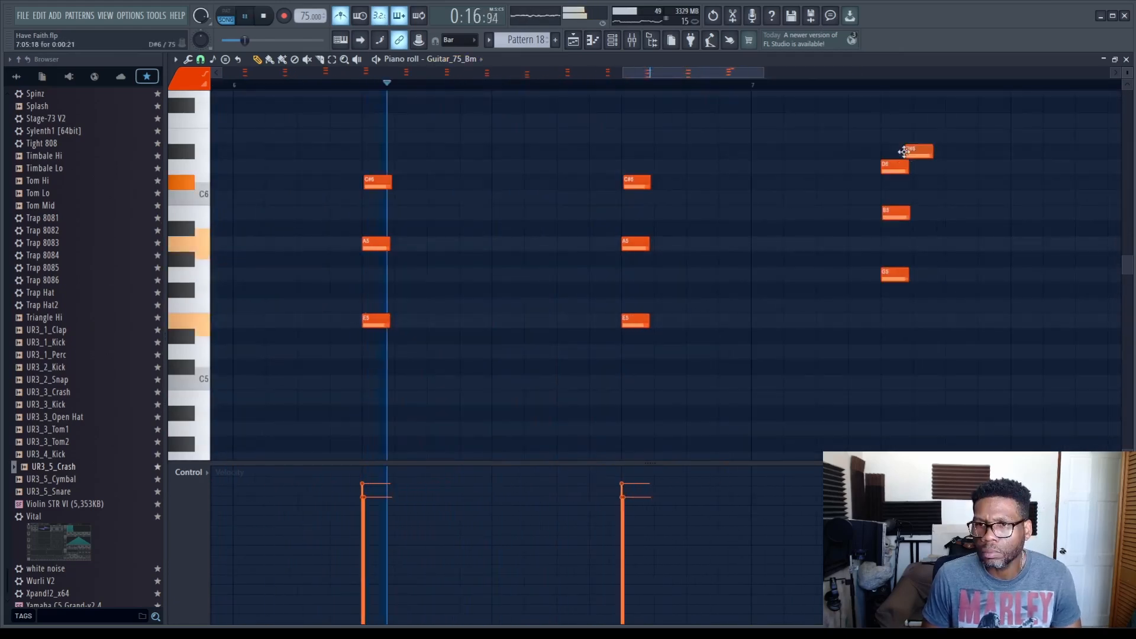
# Step: Lower the bar 7 guitar chord's D6 note to D5, then duplicate the D5–G5–B5 chord onto beat 4 of the bar
pyautogui.keyDown('ctrl'); pyautogui.click(896, 166); pyautogui.keyUp('ctrl')
pyautogui.hotkey('ctrl', 'Down')
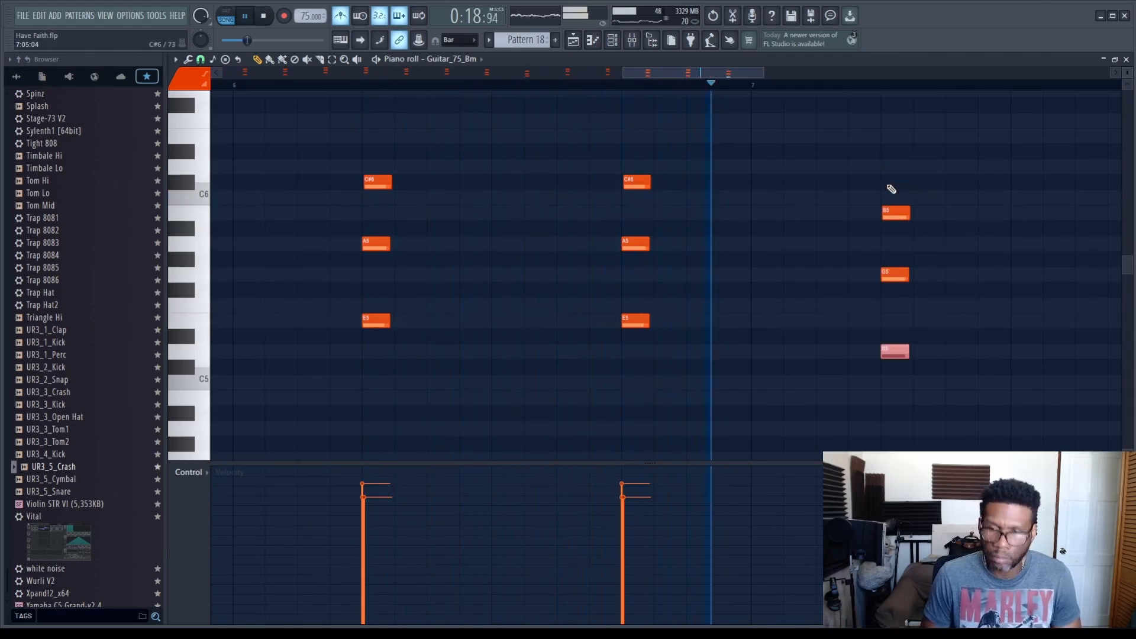
pyautogui.moveTo(658, 73); pyautogui.dragTo(716, 73)
pyautogui.hotkey('ctrl', 's')
pyautogui.moveTo(543, 371); pyautogui.dragTo(532, 180)
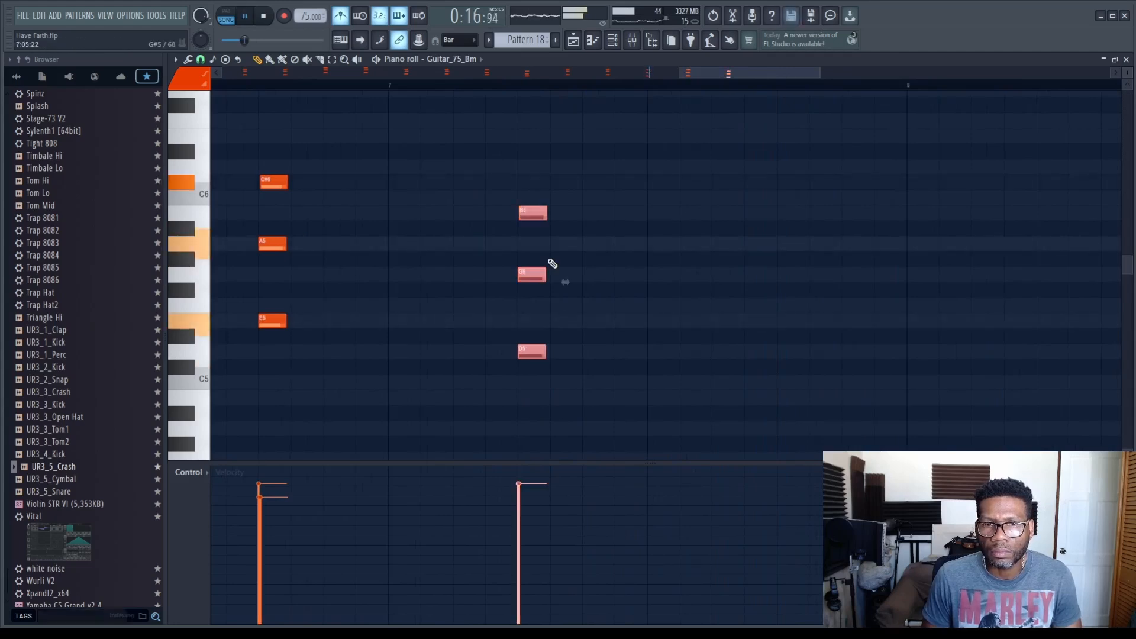
pyautogui.moveTo(526, 270); pyautogui.dragTo(785, 268)
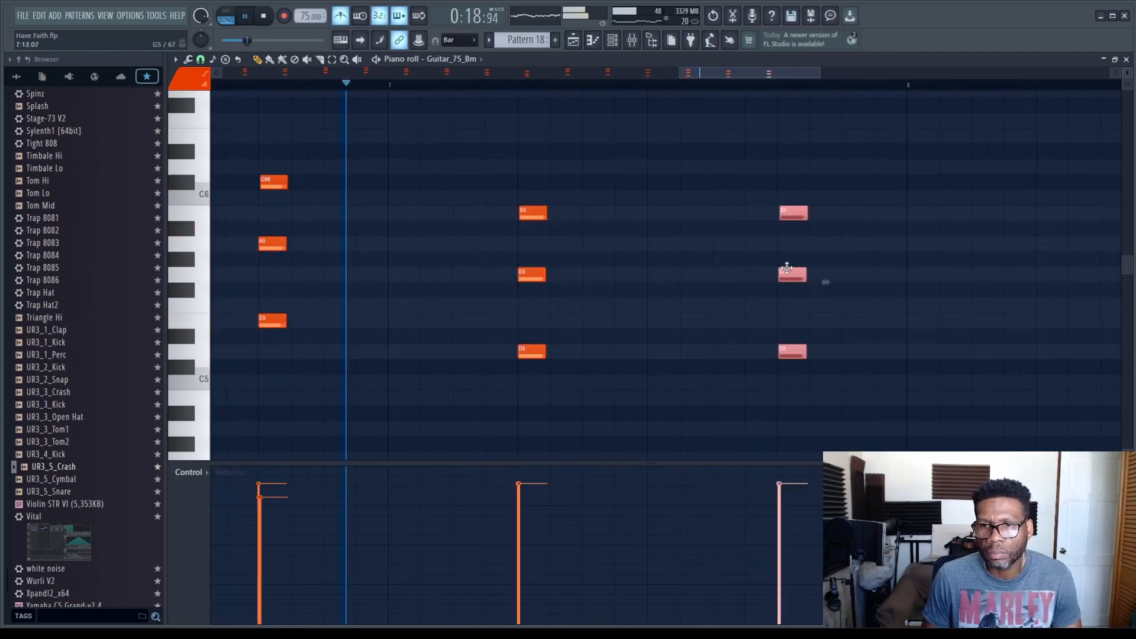
# Step: Add an F#5–A5–C#6 guitar chord on beat 2 and an E5–A5–C#6 chord on beat 4 of bar 8, and play back the pattern
pyautogui.keyDown('ctrl'); pyautogui.scroll(-4, 786, 269); pyautogui.keyUp('ctrl')
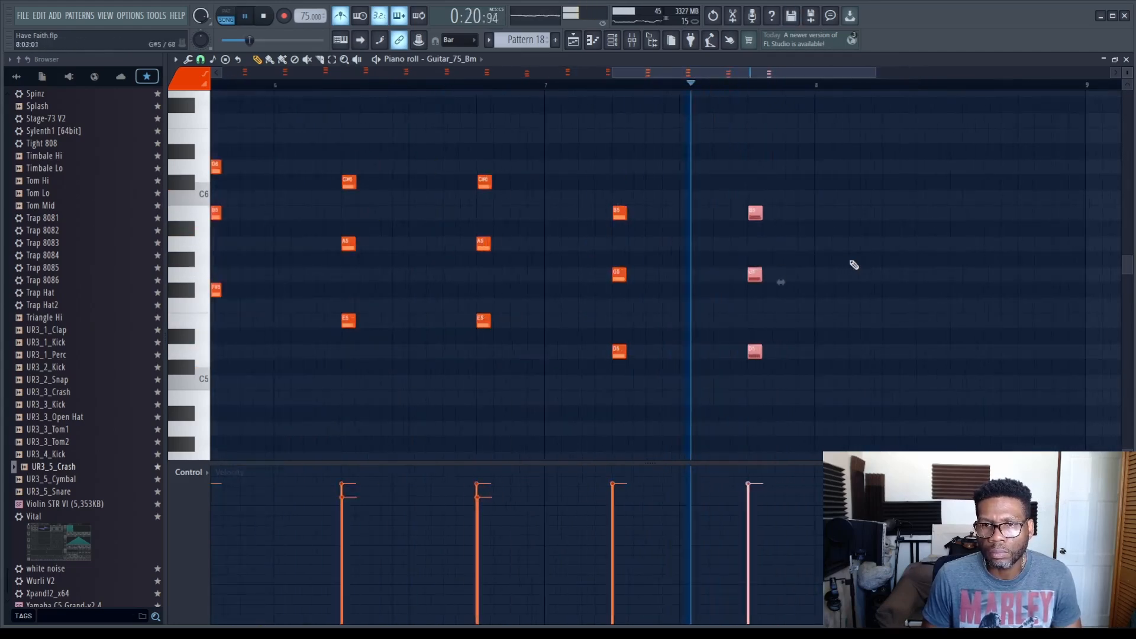
pyautogui.keyDown('ctrl'); pyautogui.scroll(4, 855, 265); pyautogui.keyUp('ctrl')
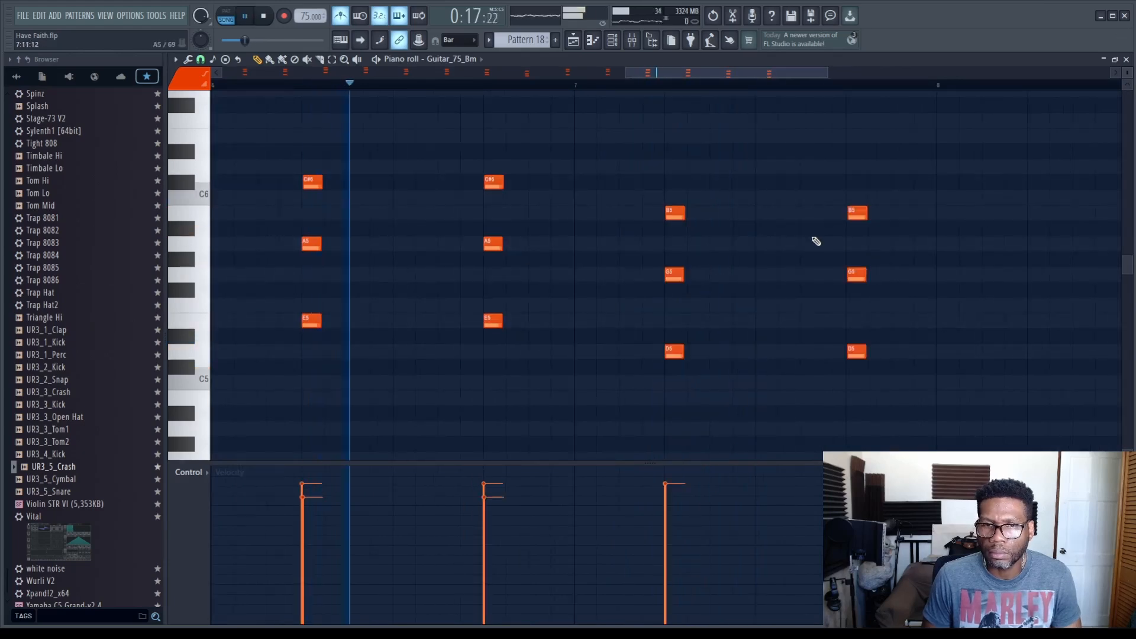
pyautogui.keyDown('ctrl'); pyautogui.scroll(-3, 817, 241); pyautogui.keyUp('ctrl')
pyautogui.keyDown('ctrl'); pyautogui.scroll(4, 911, 237); pyautogui.keyUp('ctrl')
pyautogui.keyDown('ctrl'); pyautogui.moveTo(748, 389); pyautogui.dragTo(758, 161); pyautogui.keyUp('ctrl')
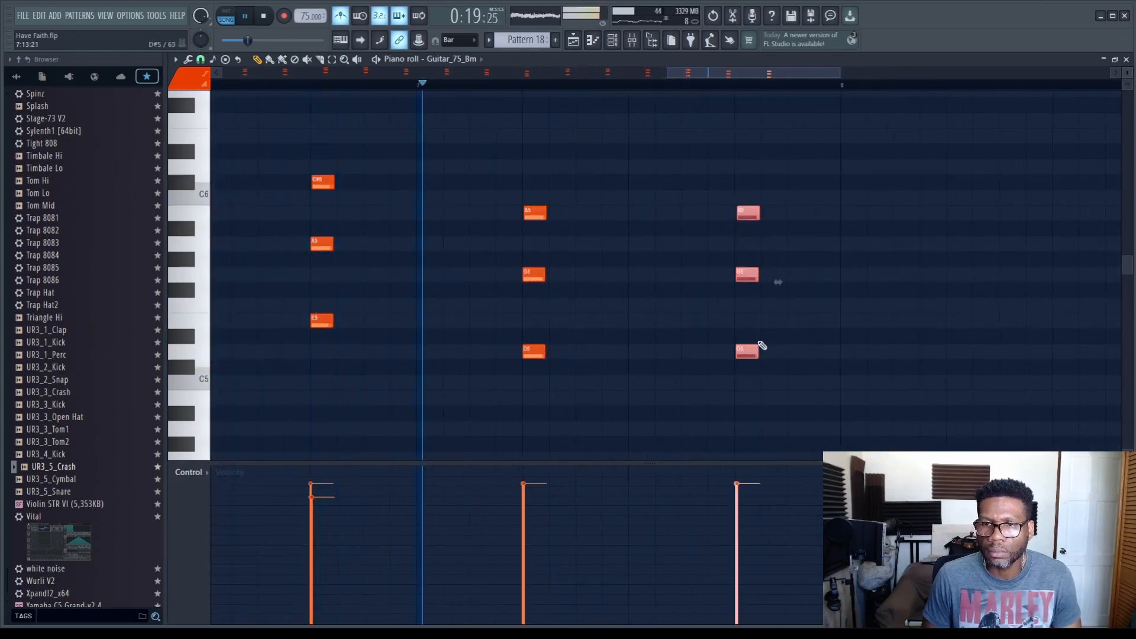
pyautogui.keyDown('shift'); pyautogui.moveTo(747, 352); pyautogui.dragTo(957, 325); pyautogui.keyUp('shift')
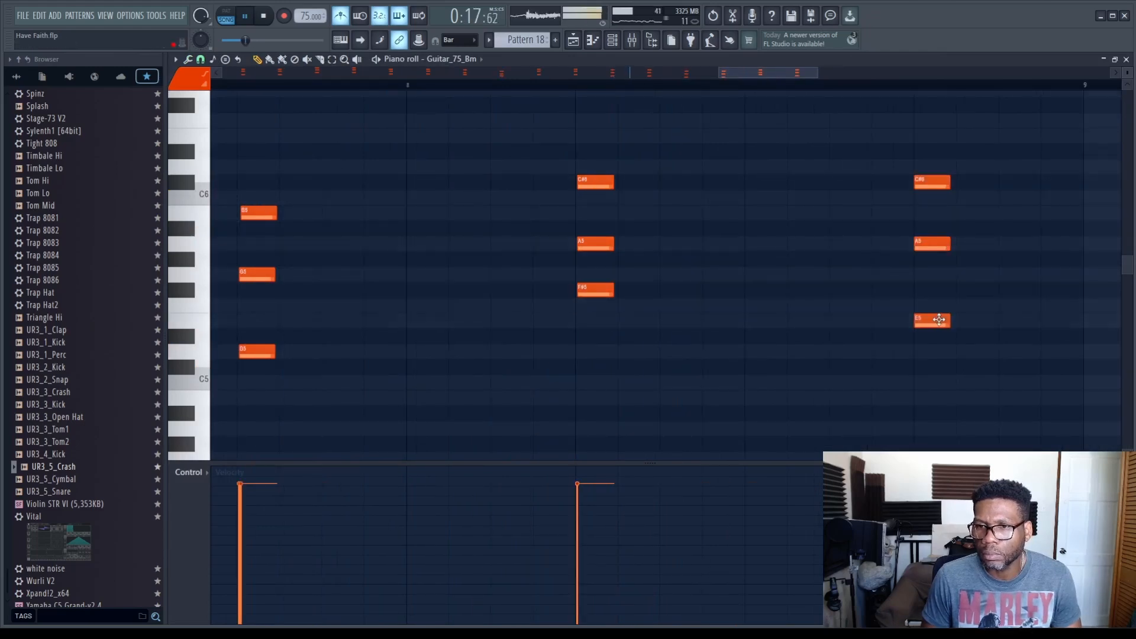
pyautogui.keyDown('ctrl'); pyautogui.scroll(-4, 861, 321); pyautogui.keyUp('ctrl')
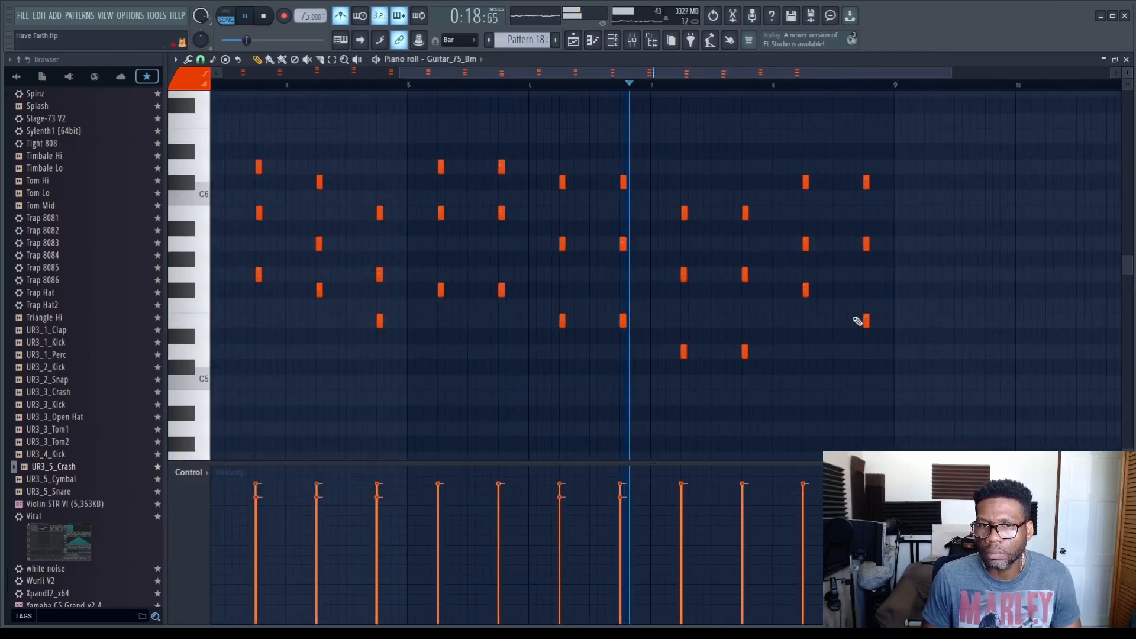
pyautogui.keyDown('ctrl'); pyautogui.scroll(-3, 555, 329); pyautogui.keyUp('ctrl')
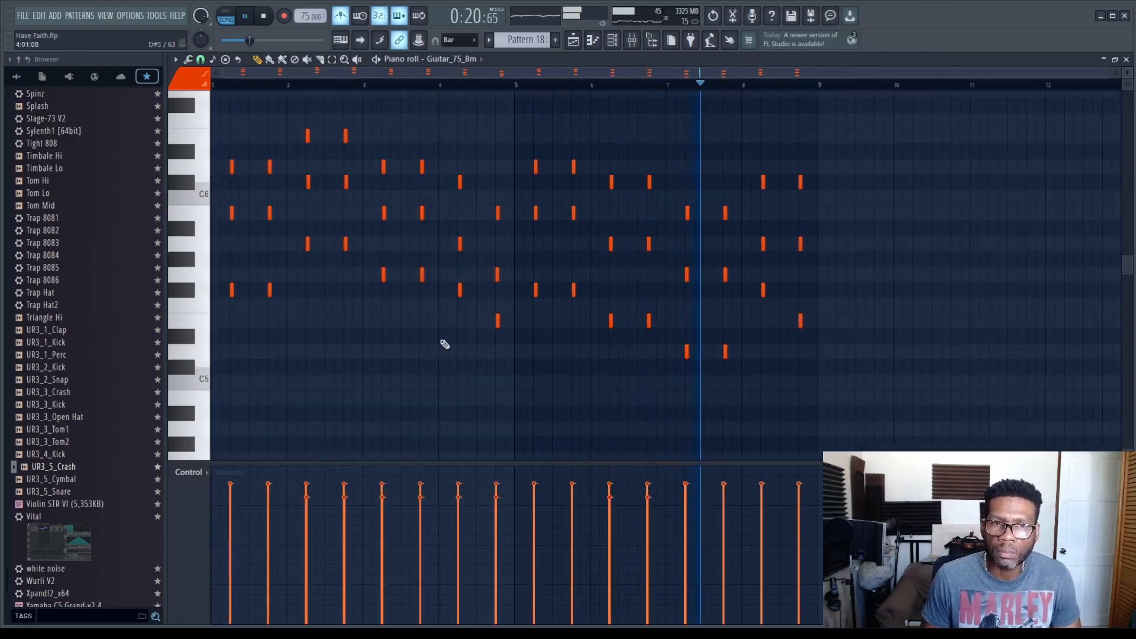
pyautogui.keyDown('ctrl'); pyautogui.scroll(5, 737, 274); pyautogui.keyUp('ctrl')
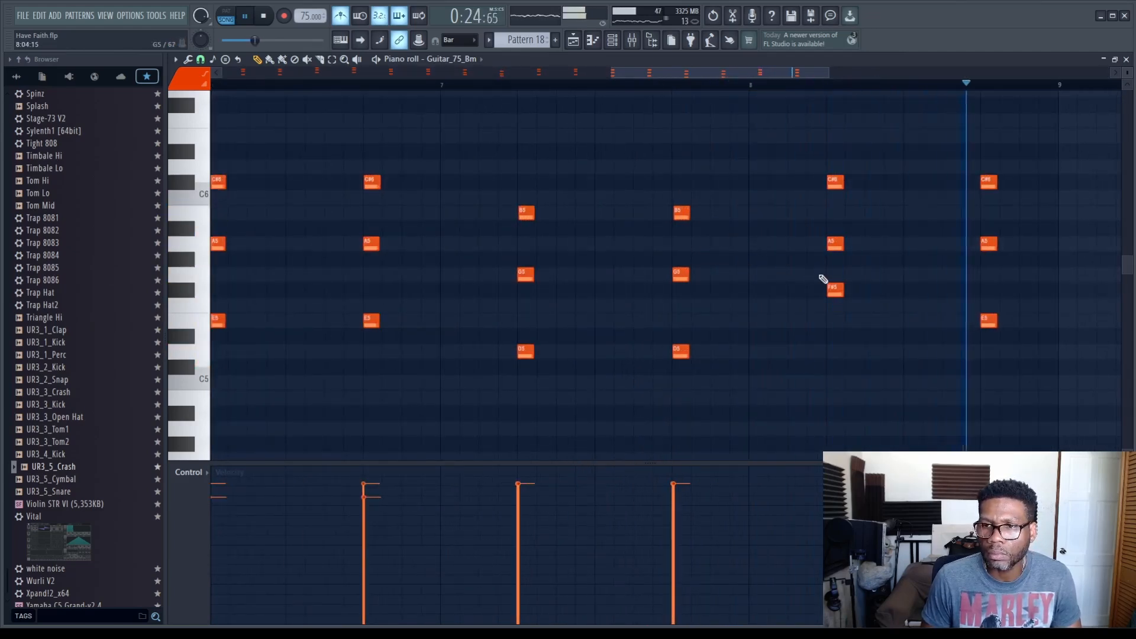
pyautogui.keyDown('ctrl'); pyautogui.scroll(-2, 823, 284); pyautogui.keyUp('ctrl')
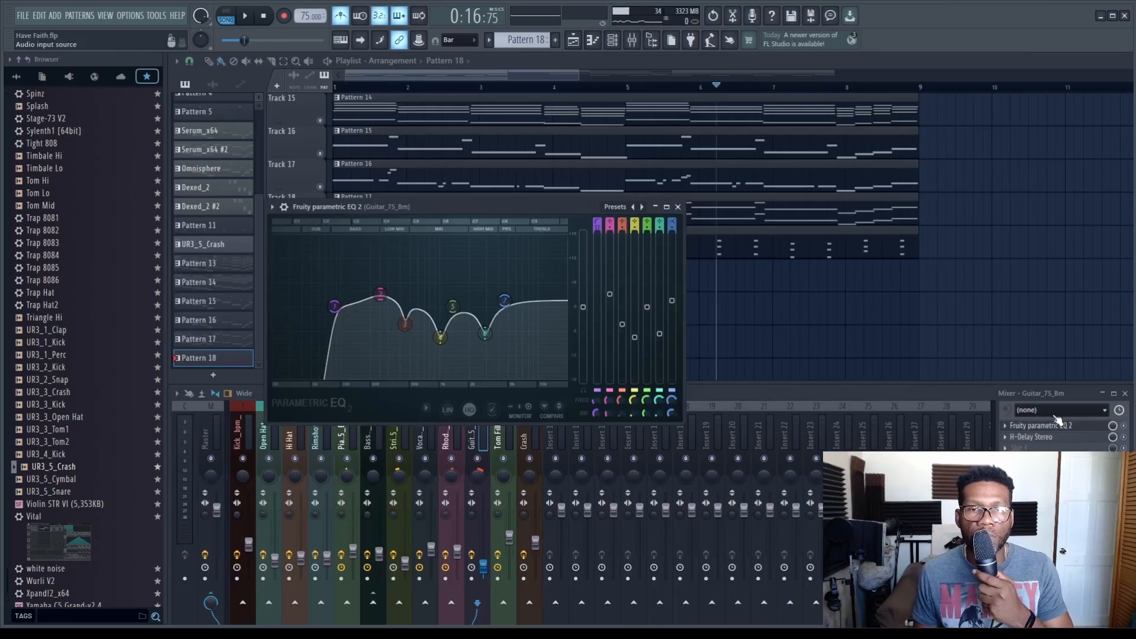
# Step: Review the guitar track's CLA-3A compressor, Blue Cat's Free Amp and H-Delay Stereo settings
pyautogui.click(1039, 471)
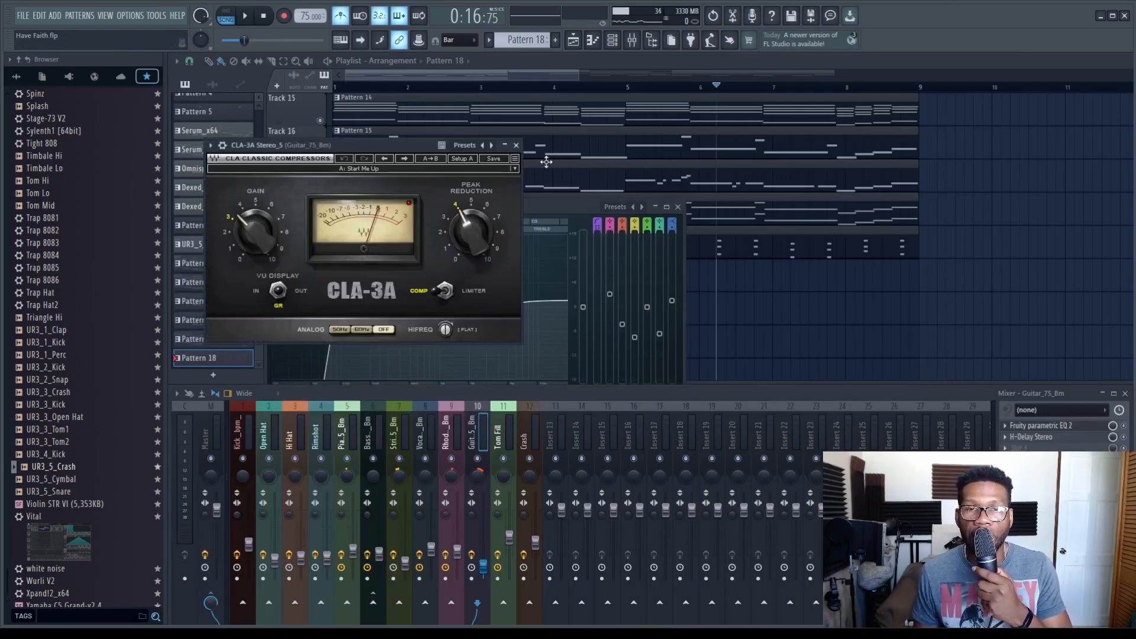
pyautogui.click(516, 145)
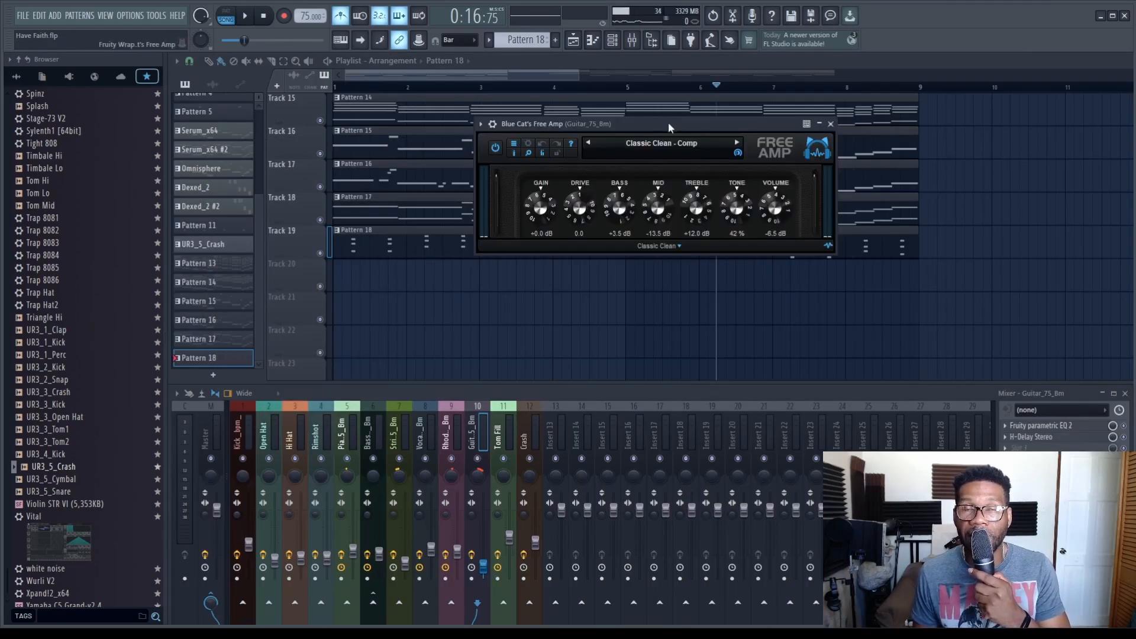
pyautogui.moveTo(668, 122); pyautogui.dragTo(709, 155)
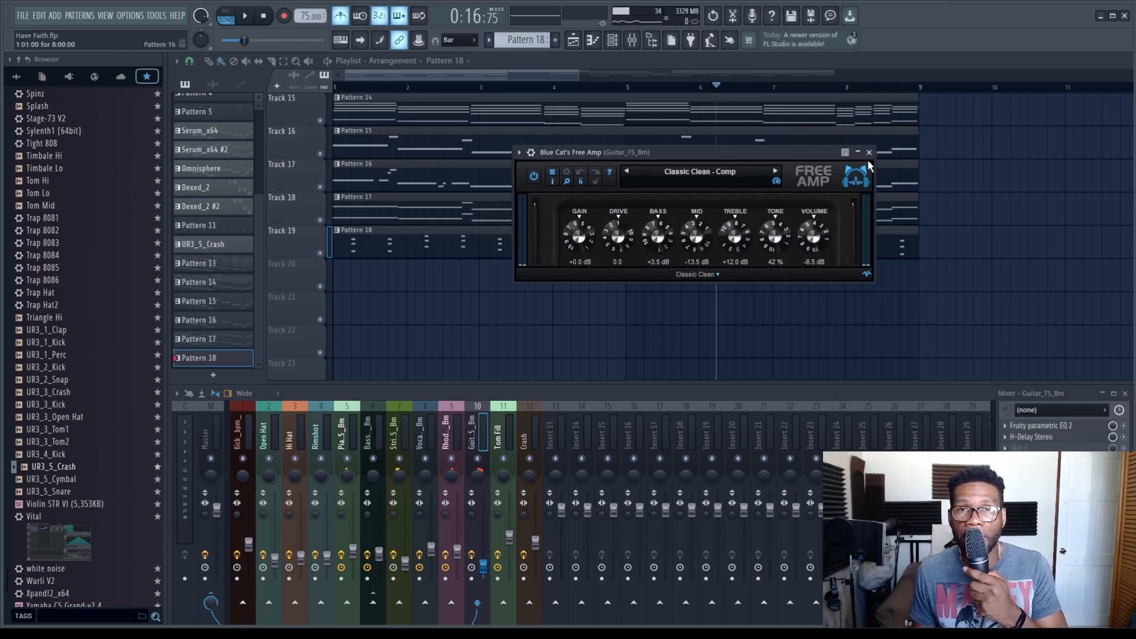
pyautogui.click(1039, 437)
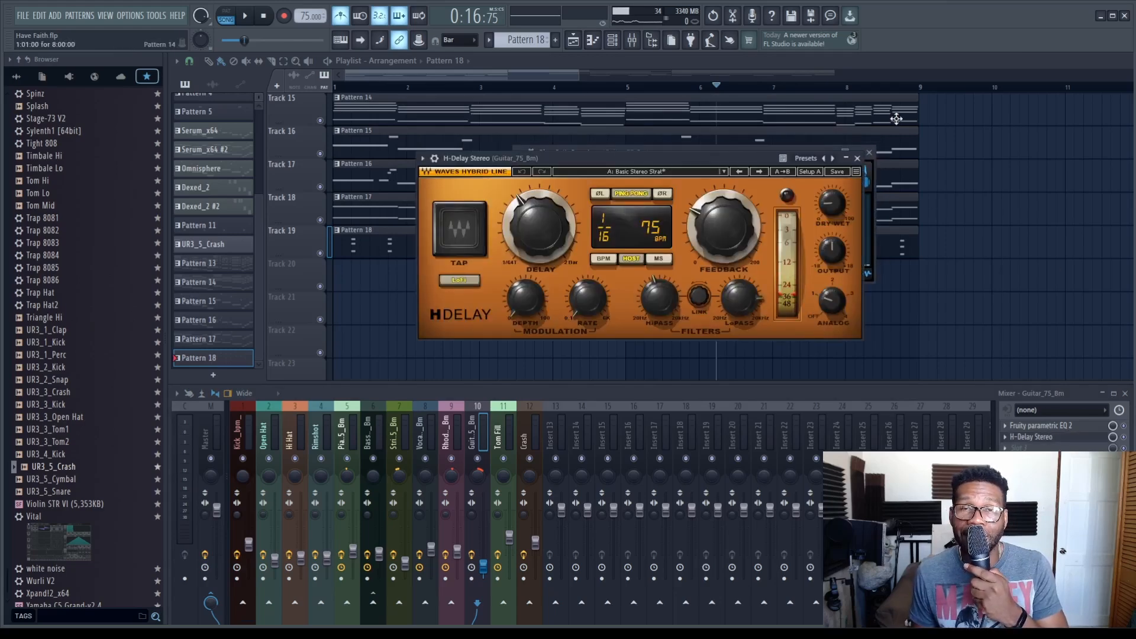
pyautogui.click(857, 158)
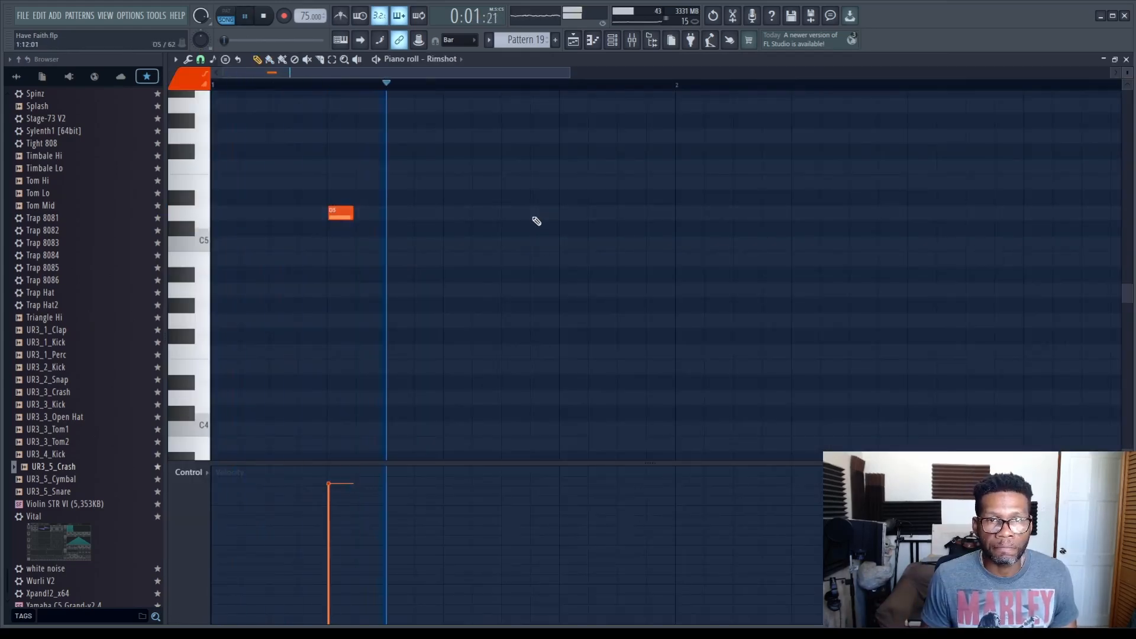
# Step: Add D5 rimshot hits on beat 4 of bar 1 and beats 2 and 4 of bar 2
pyautogui.click(558, 211)
pyautogui.click(793, 213)
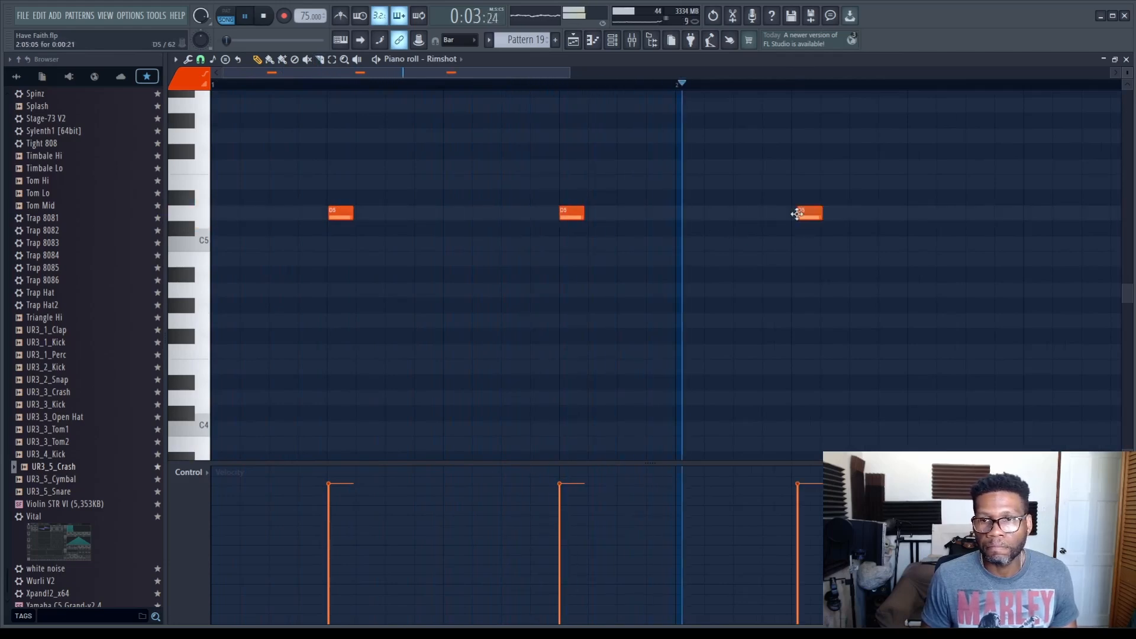
pyautogui.click(1032, 213)
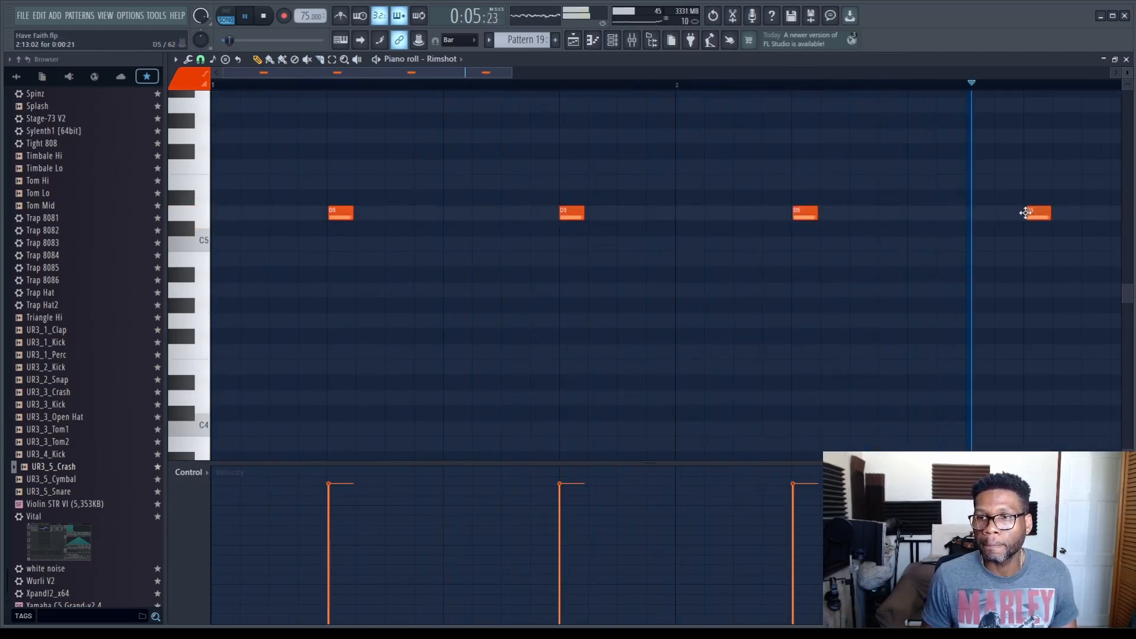
pyautogui.scroll(-1, 1024, 220)
pyautogui.press('space')
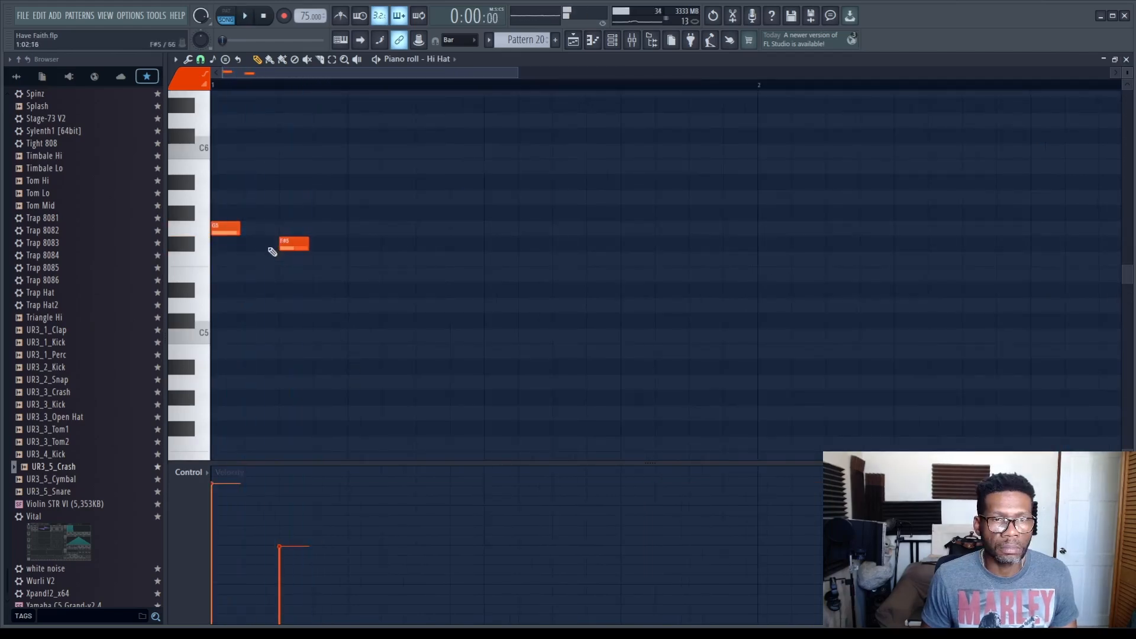
# Step: Fill beat 1 of the hi-hat pattern with three F#5 sixteenth hits after the G5 note and vary their velocities
pyautogui.moveTo(280, 245); pyautogui.dragTo(273, 245)
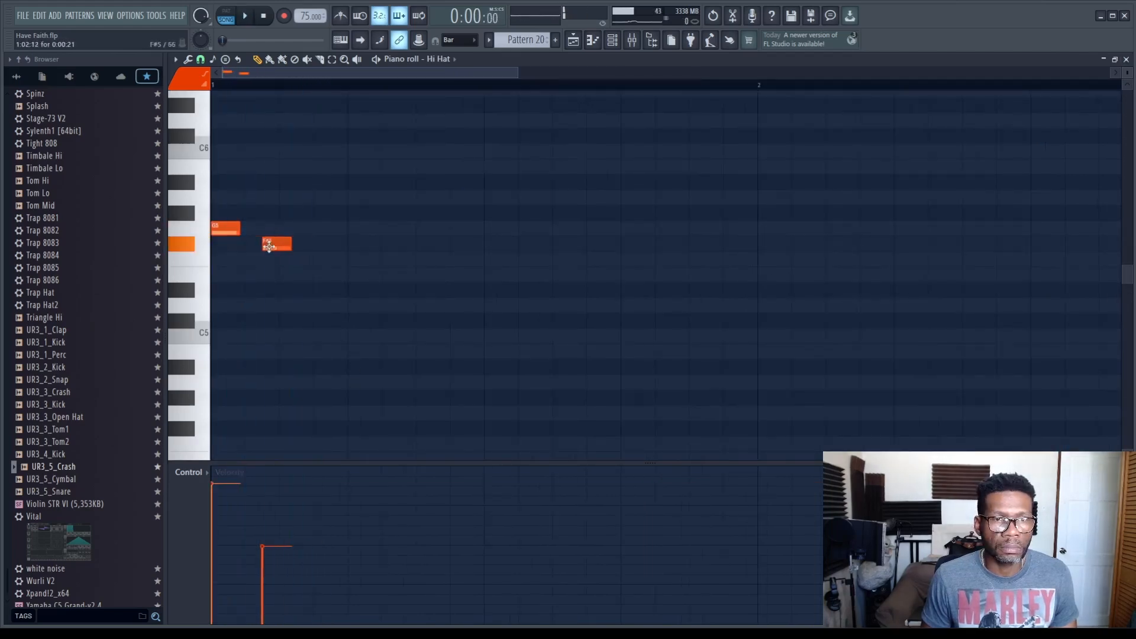
pyautogui.scroll(1, 274, 245)
pyautogui.click(373, 246)
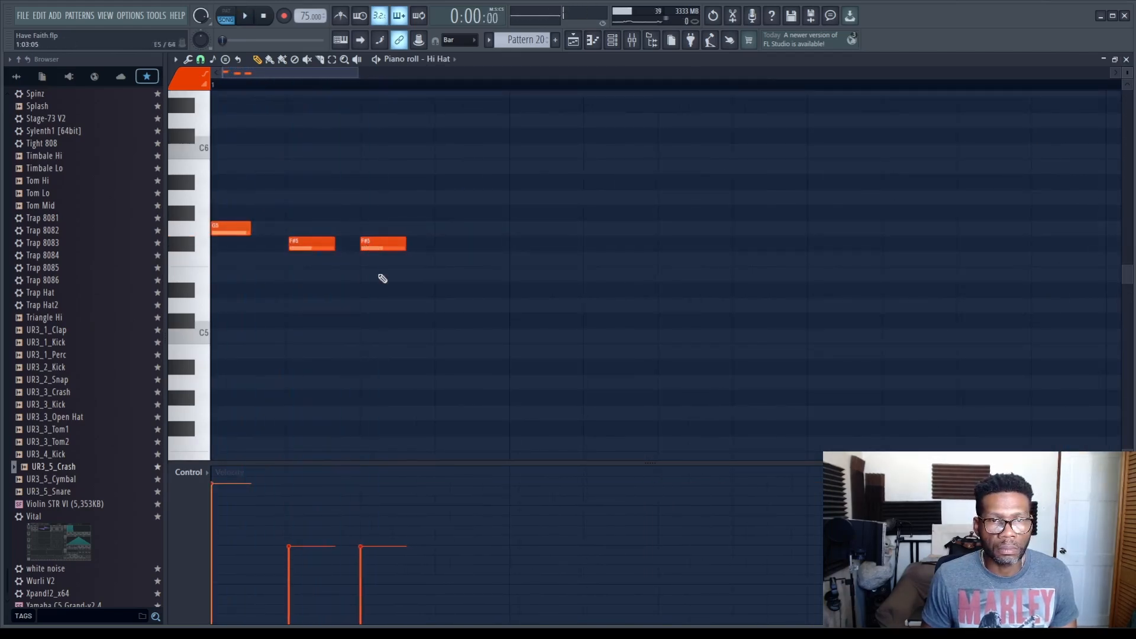
pyautogui.click(438, 244)
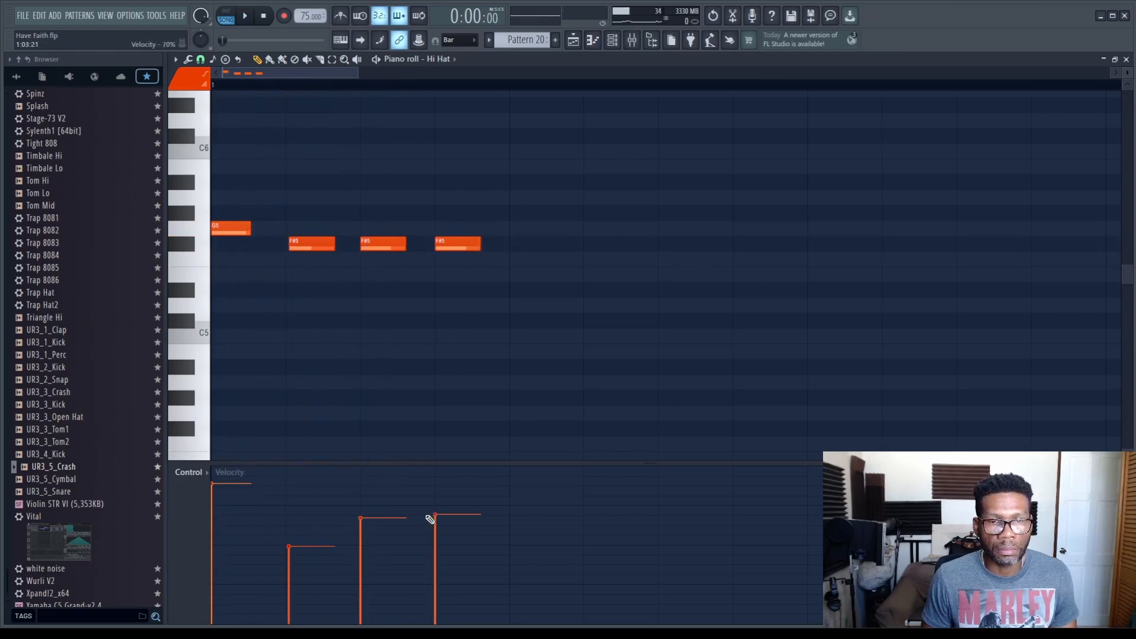
pyautogui.click(361, 565)
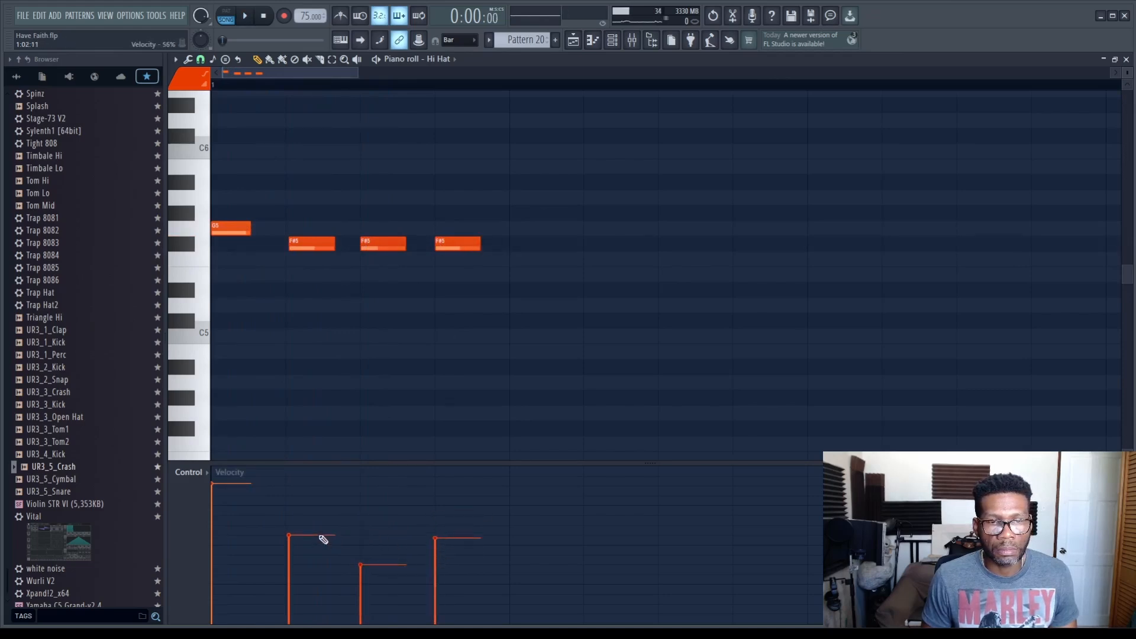
# Step: Copy the four-note hi-hat group onto beat 2, set its third hit's velocity to about 60%, and audition it
pyautogui.moveTo(595, 282); pyautogui.dragTo(237, 163)
pyautogui.moveTo(229, 233); pyautogui.dragTo(533, 241)
pyautogui.click(626, 266)
pyautogui.moveTo(617, 244); pyautogui.dragTo(680, 244)
pyautogui.press('space')
pyautogui.click(659, 530)
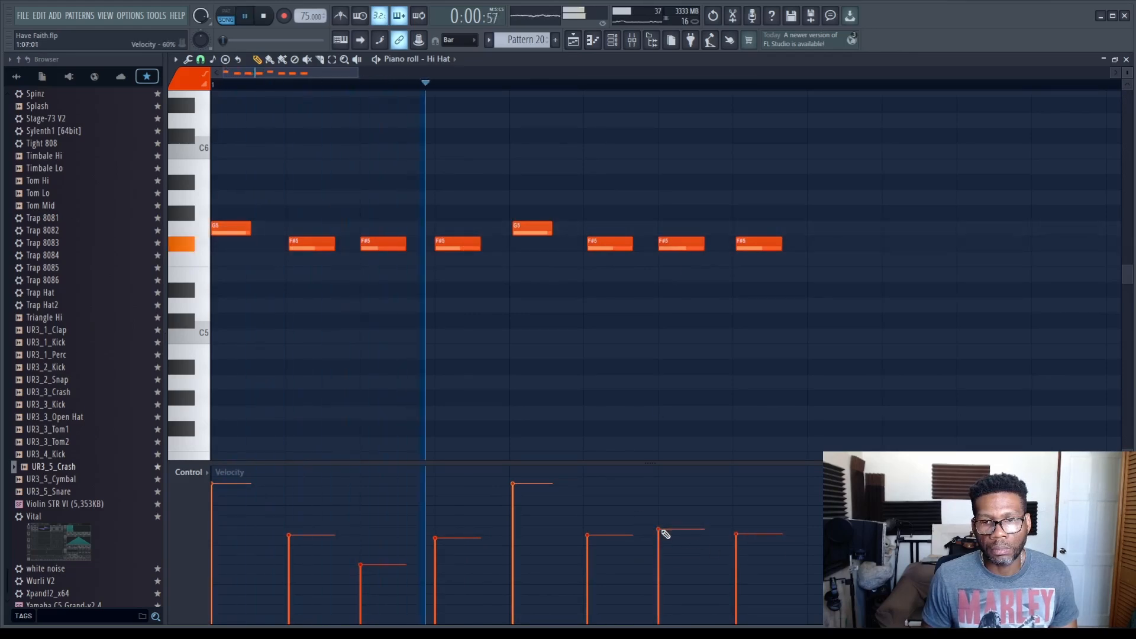
pyautogui.press('space')
# Step: Copy the two-beat hi-hat phrase onto beats 3 and 4 of bar 1, vary the copied hits' velocities, and play it back
pyautogui.moveTo(872, 322)
pyautogui.mouseDown()
pyautogui.moveTo(213, 204)
pyautogui.moveTo(854, 246)
pyautogui.moveTo(825, 246)
pyautogui.mouseUp()
pyautogui.click(895, 310)
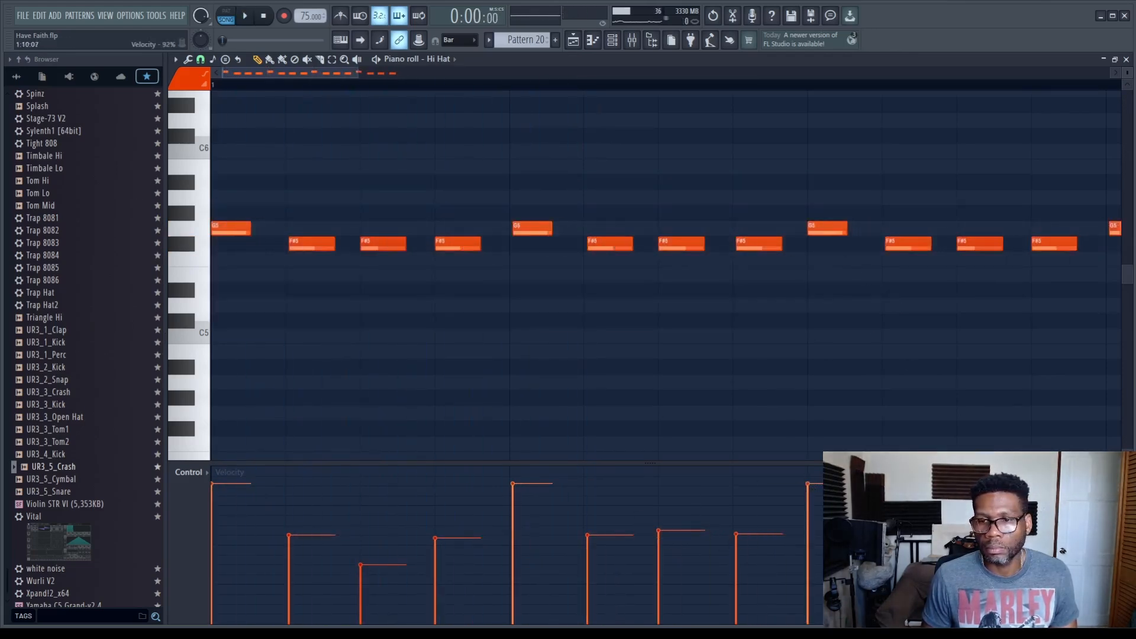
pyautogui.click(807, 479)
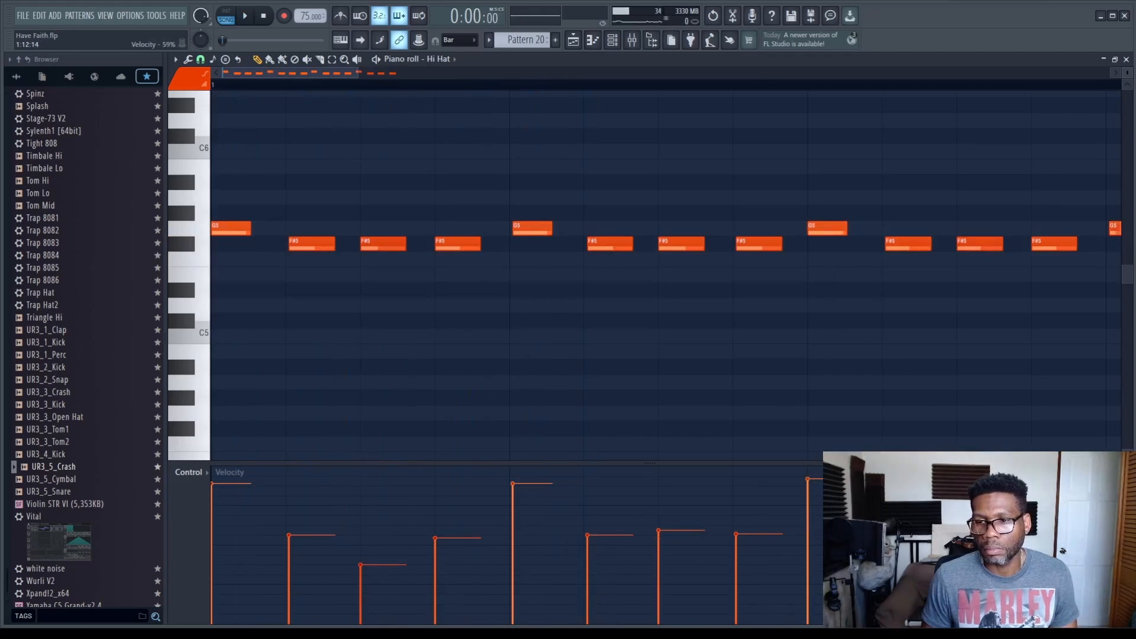
pyautogui.scroll(-2, 1059, 527)
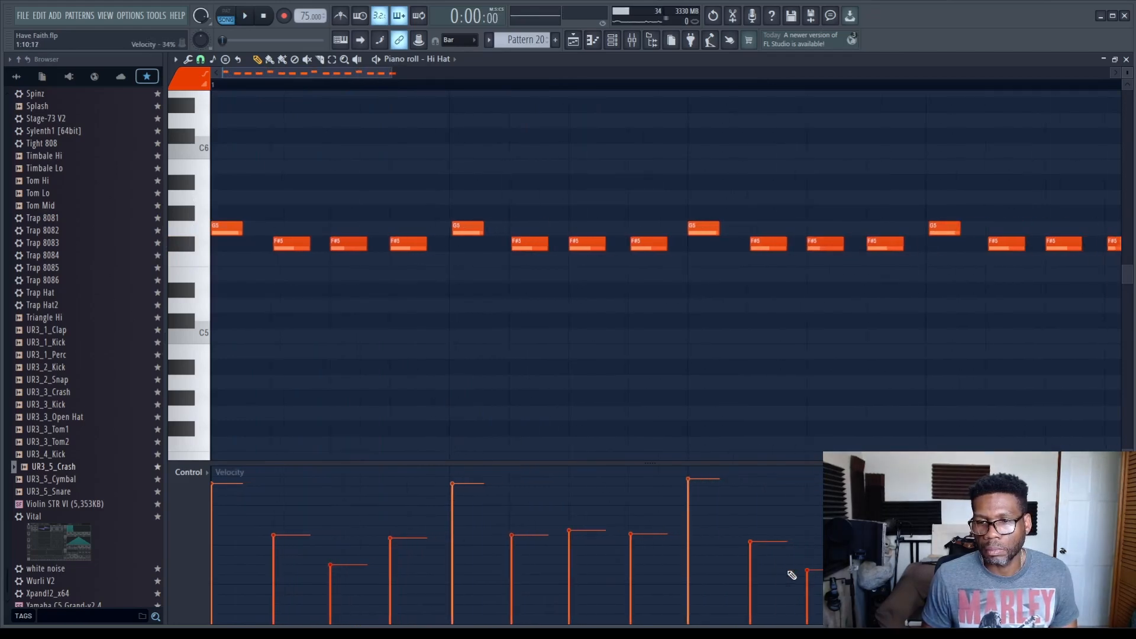
pyautogui.scroll(-1, 1059, 526)
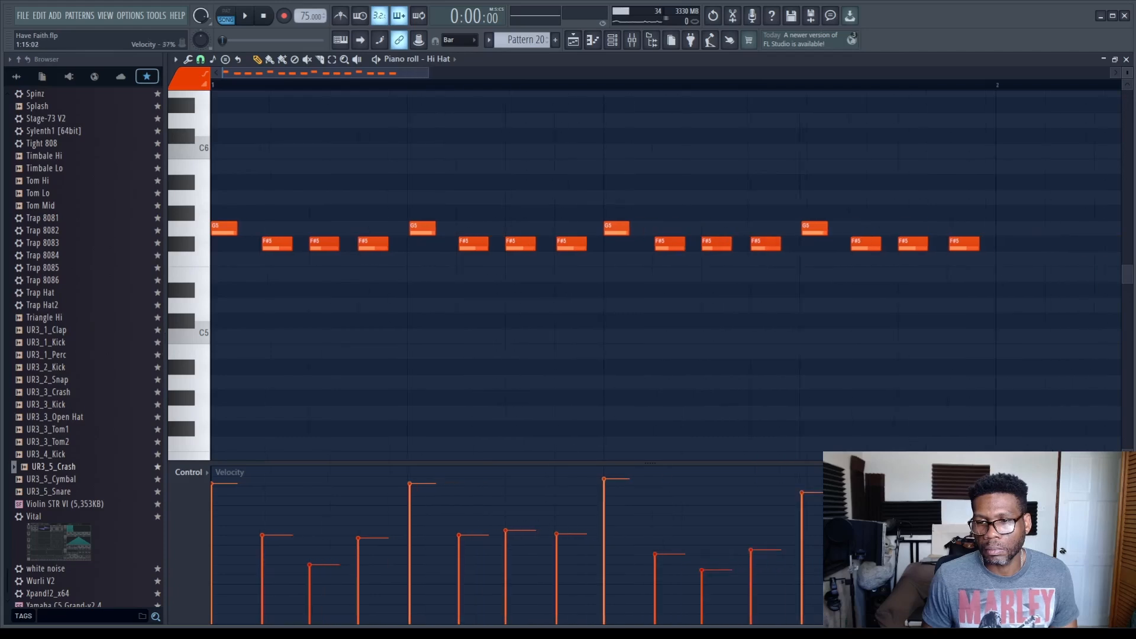
pyautogui.press('space')
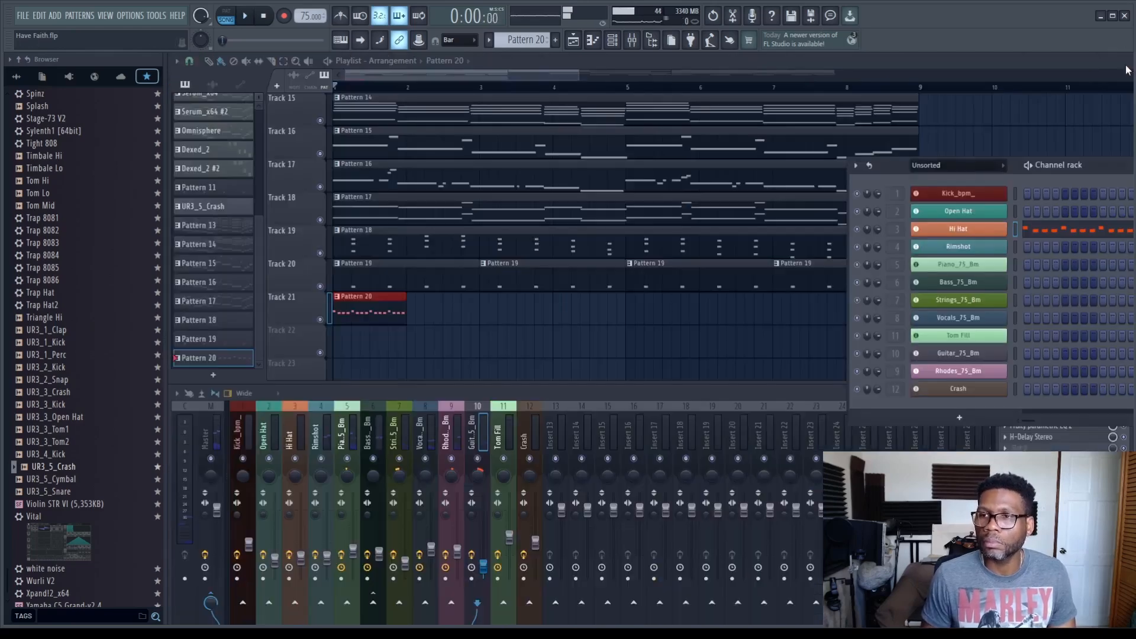
# Step: Return to the playlist and repeat Pattern 20 on Track 21 across bars 2 to 8
pyautogui.click(1126, 59)
pyautogui.press('space')
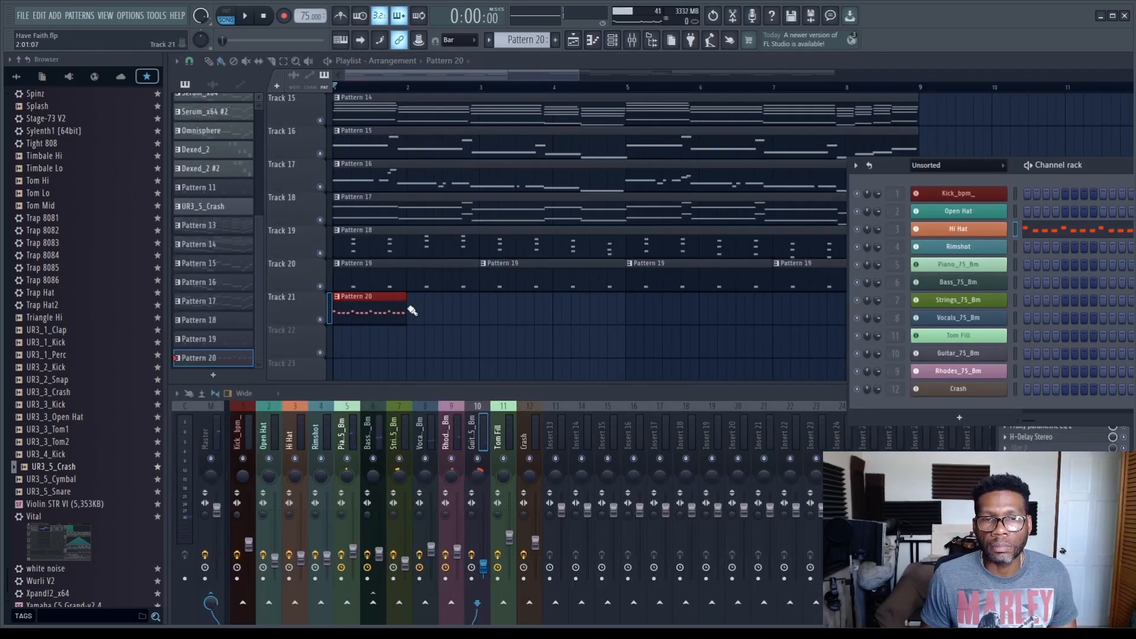
pyautogui.moveTo(413, 311); pyautogui.dragTo(856, 318)
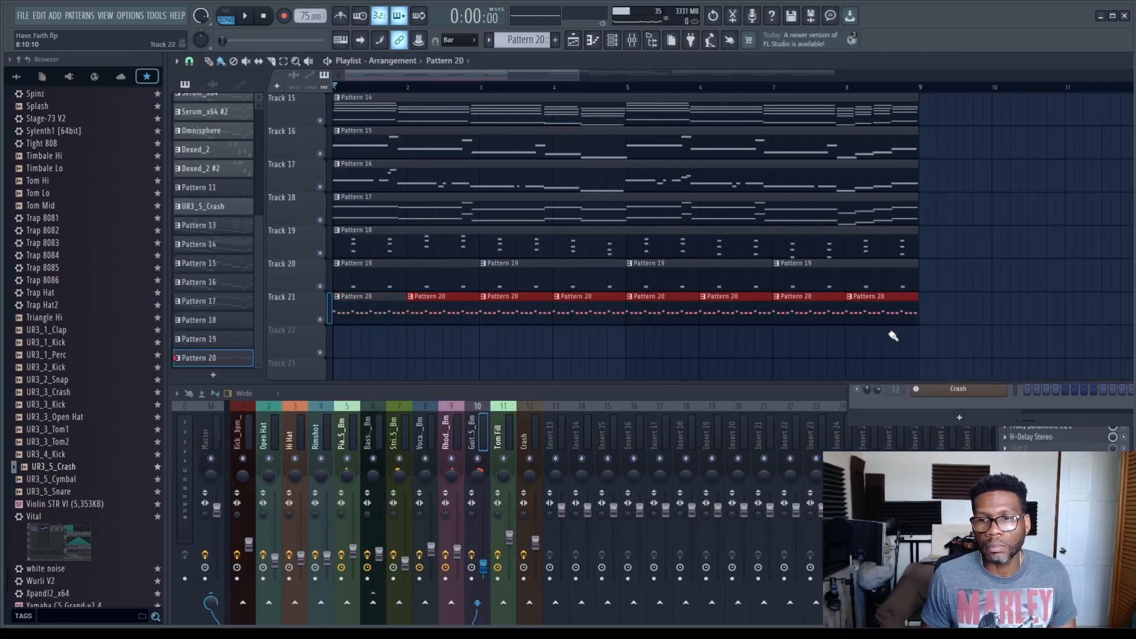
# Step: Start a new pattern at bar 1 of Track 22, open the Open Hat piano roll and audition the sample
pyautogui.scroll(-2, 527, 198)
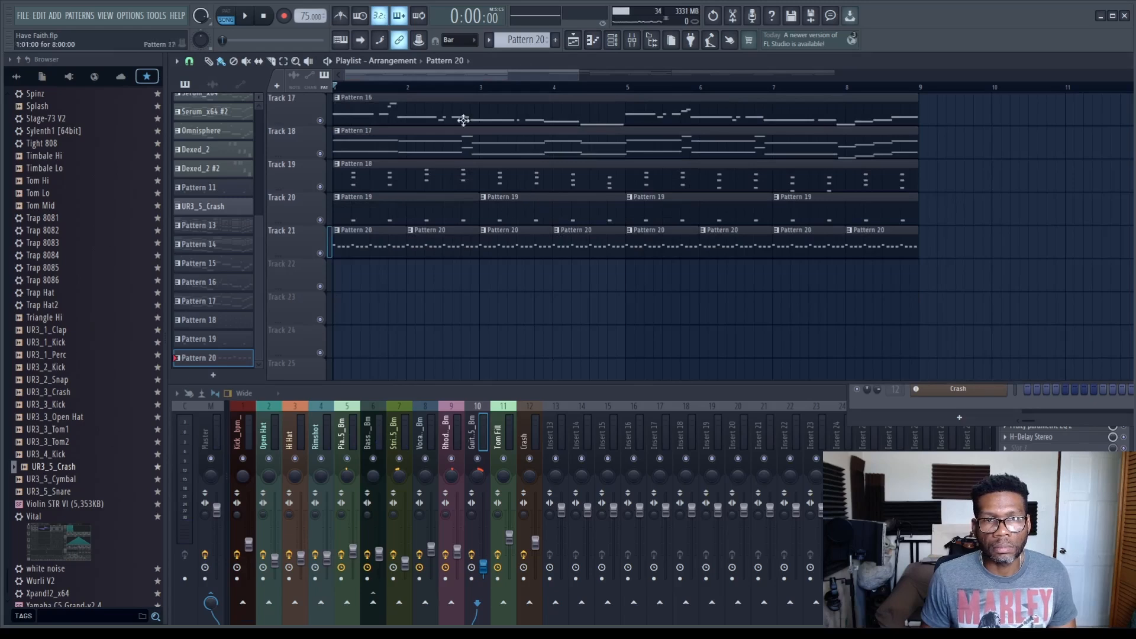
pyautogui.moveTo(530, 35); pyautogui.dragTo(529, 30)
pyautogui.moveTo(360, 276); pyautogui.dragTo(350, 276)
pyautogui.doubleClick(362, 269)
pyautogui.press('space')
pyautogui.scroll(-1, 627, 313)
pyautogui.press('space')
pyautogui.click(186, 337)
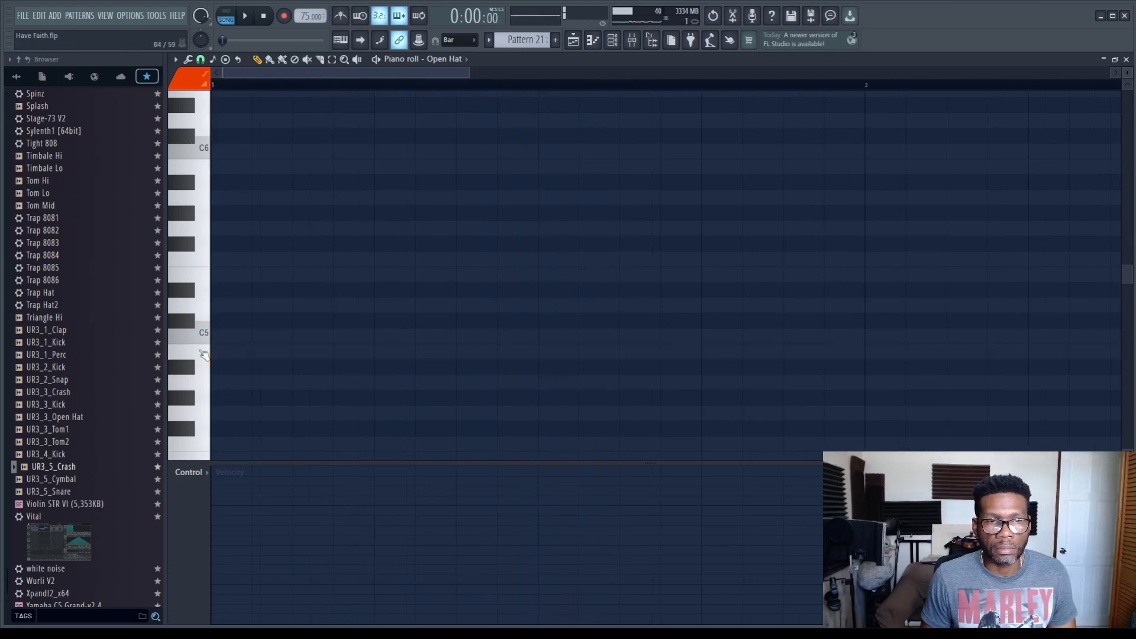
pyautogui.scroll(-3, 193, 171)
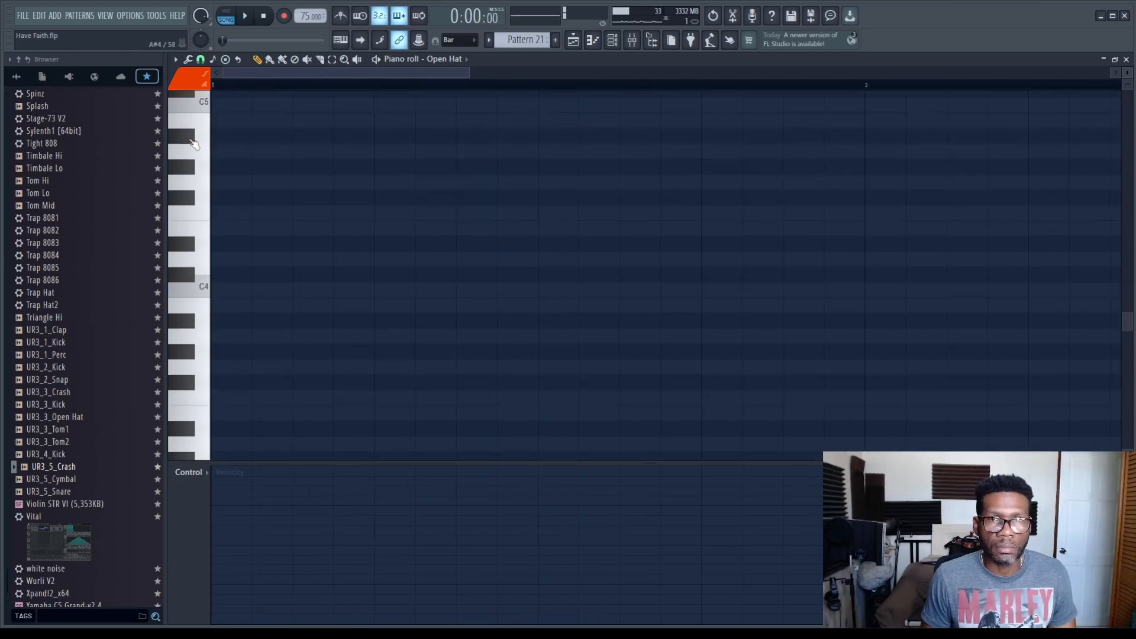
# Step: Add one A#4 open hat hit on the eleventh sixteenth step of both bar 1 and bar 2 during playback
pyautogui.press('space')
pyautogui.click(628, 136)
pyautogui.moveTo(627, 135); pyautogui.dragTo(618, 135)
pyautogui.click(633, 492)
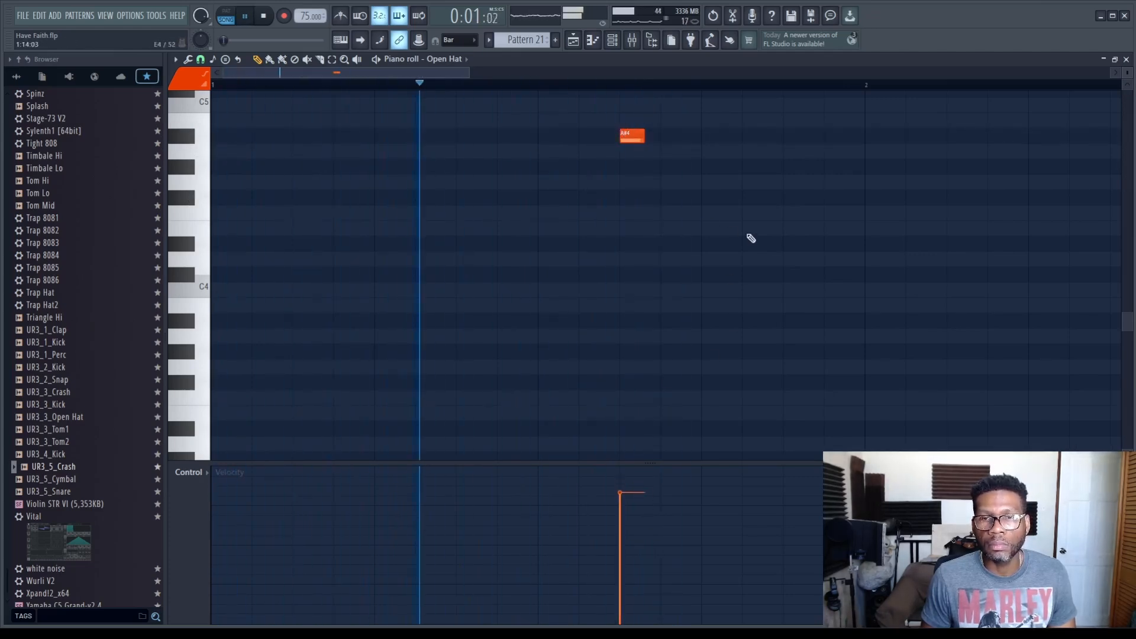
pyautogui.scroll(2, 697, 259)
pyautogui.keyDown('ctrl'); pyautogui.scroll(-2, 818, 272); pyautogui.keyUp('ctrl')
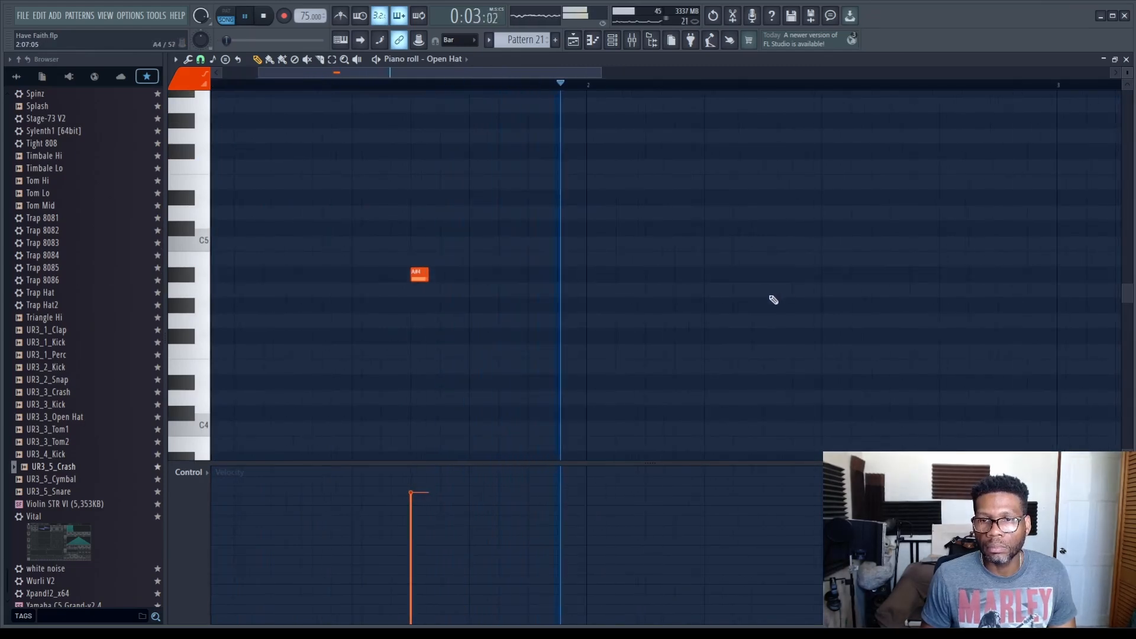
pyautogui.click(886, 275)
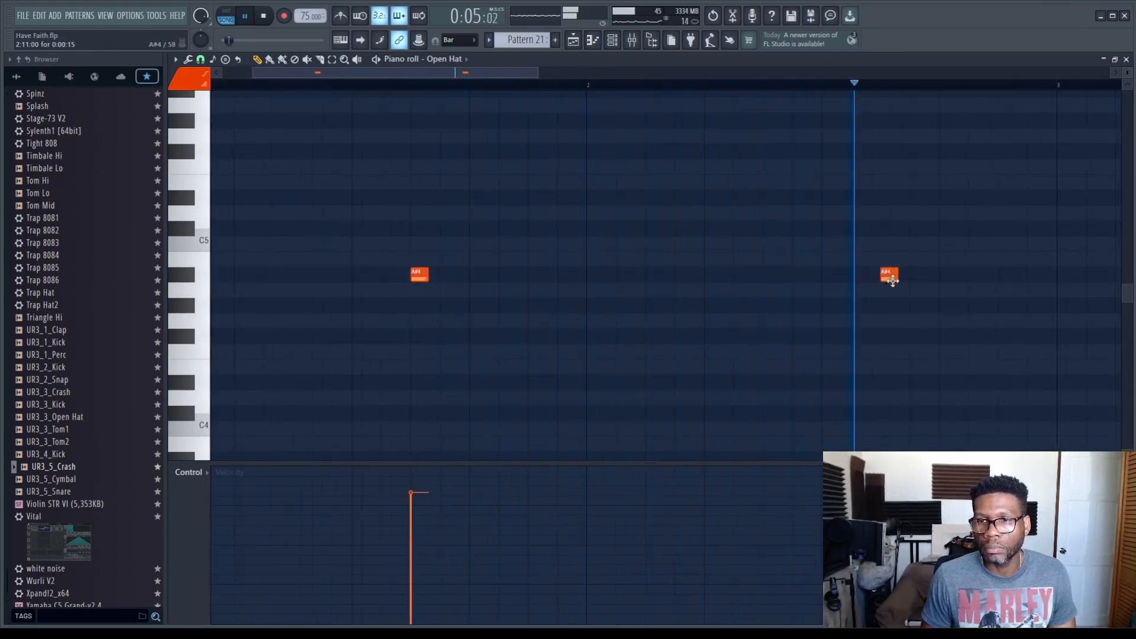
pyautogui.keyDown('ctrl'); pyautogui.scroll(-1, 887, 404); pyautogui.keyUp('ctrl')
pyautogui.keyDown('ctrl'); pyautogui.scroll(-1, 888, 404); pyautogui.keyUp('ctrl')
# Step: Return to the playlist and repeat the two-bar open hat pattern on Track 22 across bars 3 to 8
pyautogui.click(1126, 60)
pyautogui.press('space')
pyautogui.click(507, 243)
pyautogui.click(728, 243)
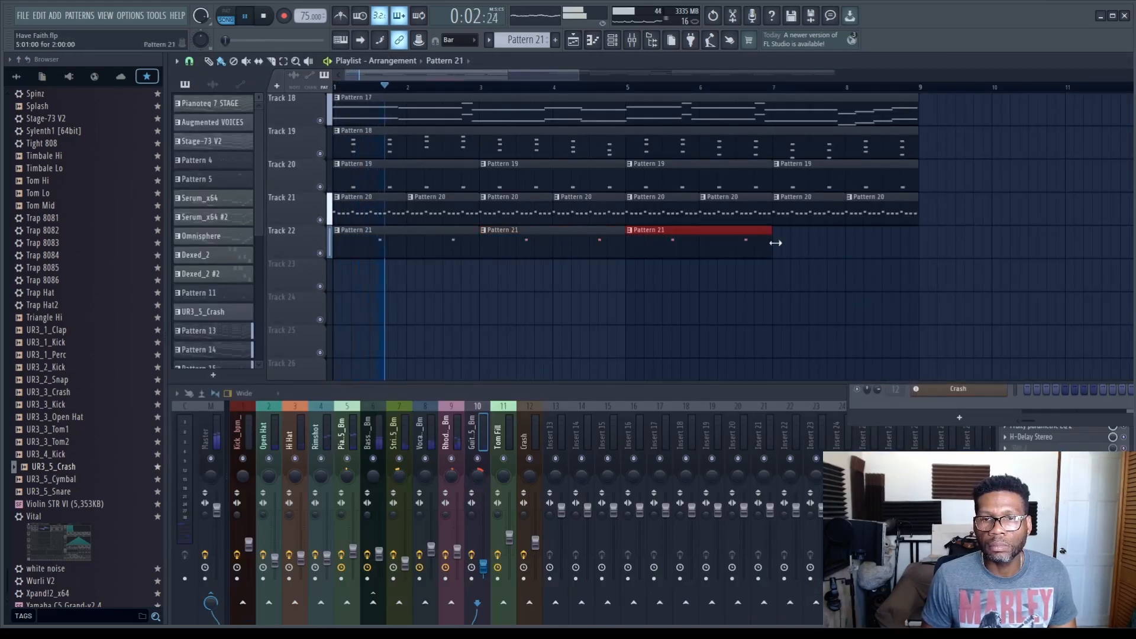
pyautogui.click(779, 246)
# Step: Put a single A#4 crash hit at the start of bar 1 in Pattern 22 and close its piano roll
pyautogui.scroll(4, 690, 322)
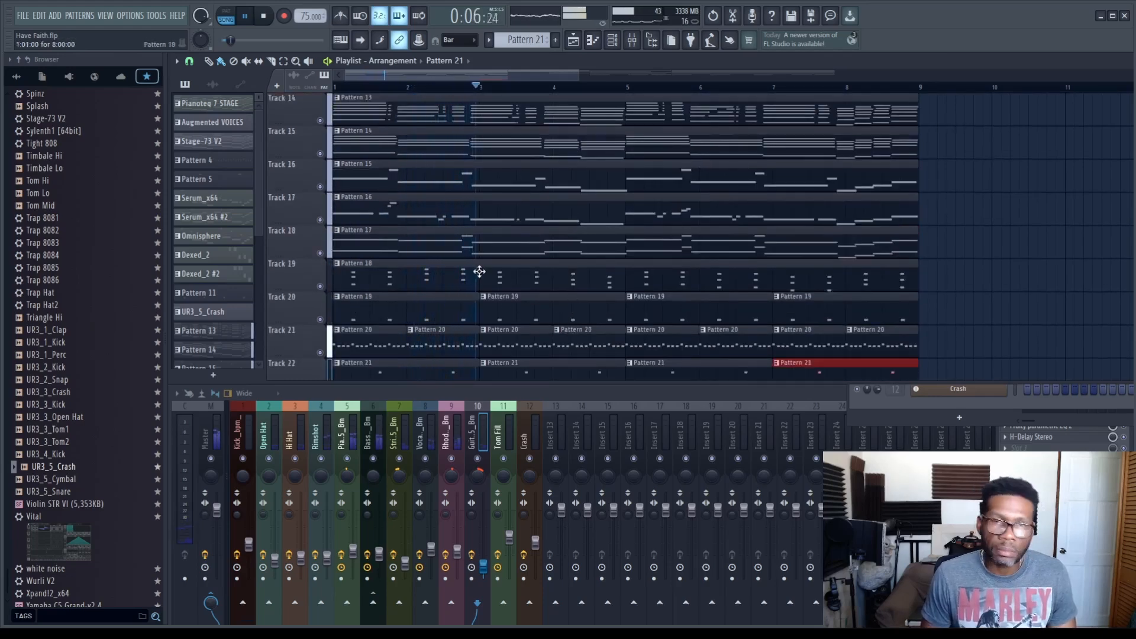
pyautogui.scroll(-2, 476, 272)
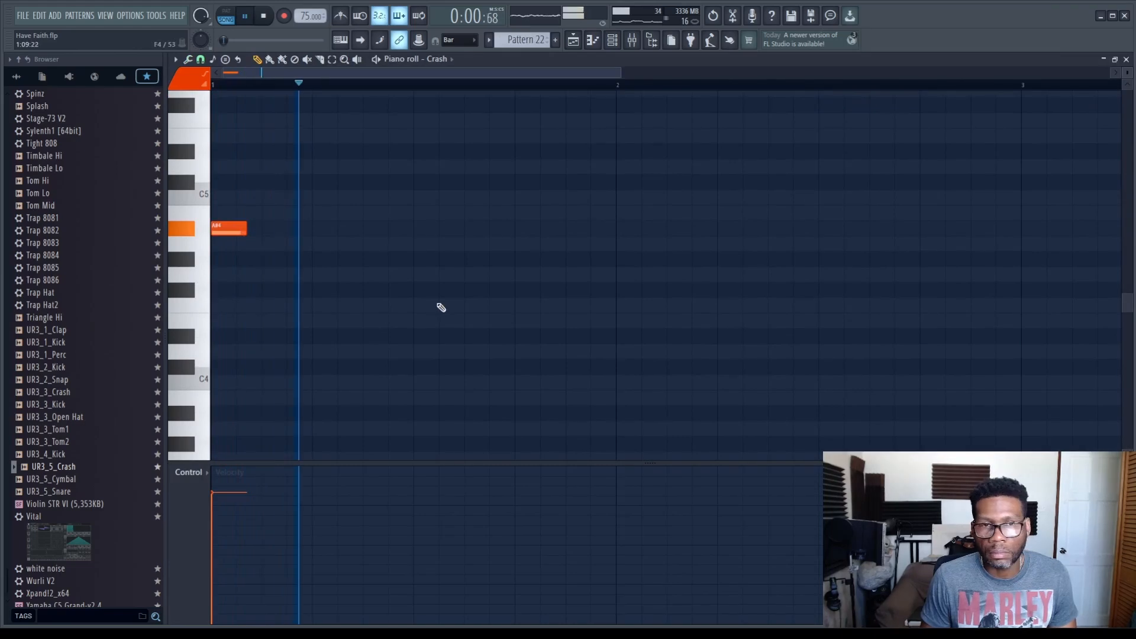
pyautogui.scroll(-2, 568, 255)
pyautogui.click(1129, 60)
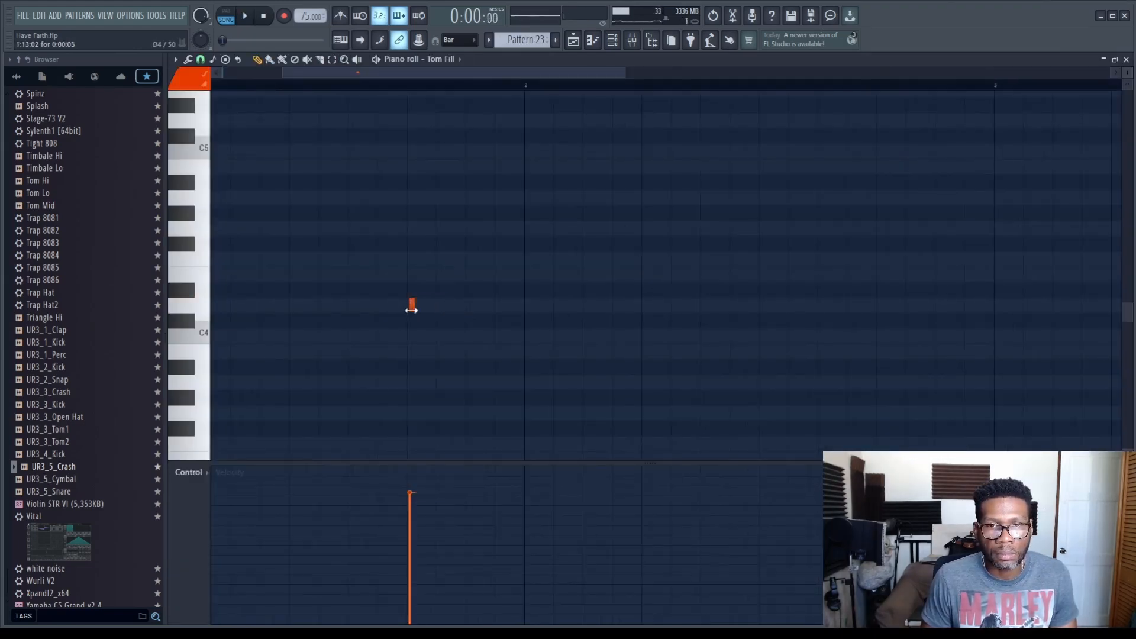
# Step: Build the Tom Fill near the end of bar 1 with two D4 hits, two C4 hits and a final B3, and play it back
pyautogui.click(385, 305)
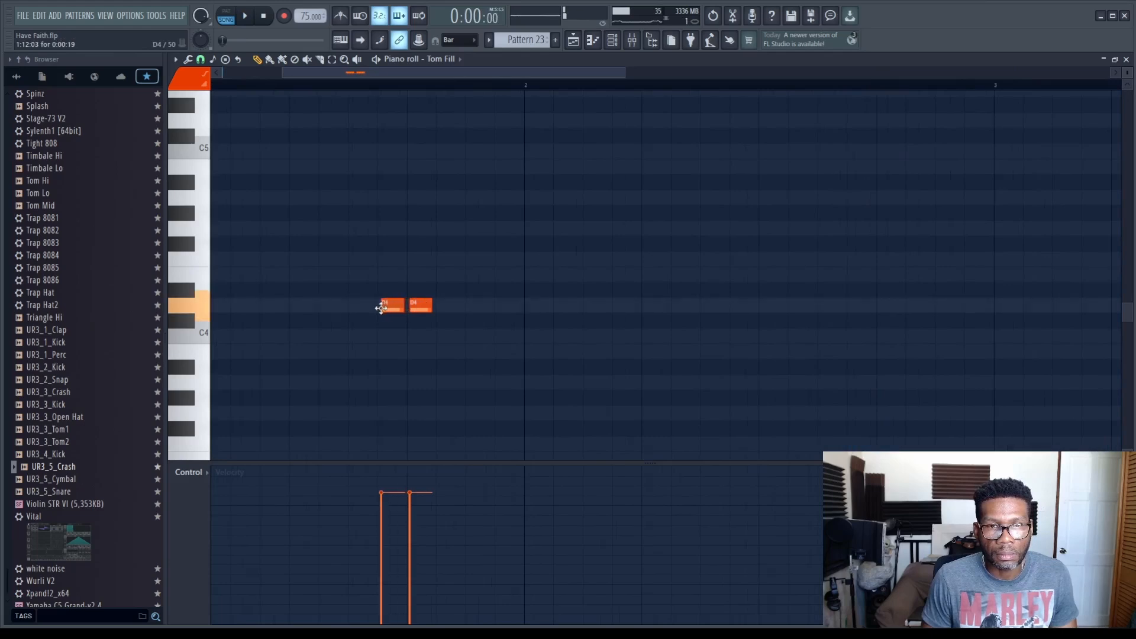
pyautogui.click(445, 336)
pyautogui.click(473, 337)
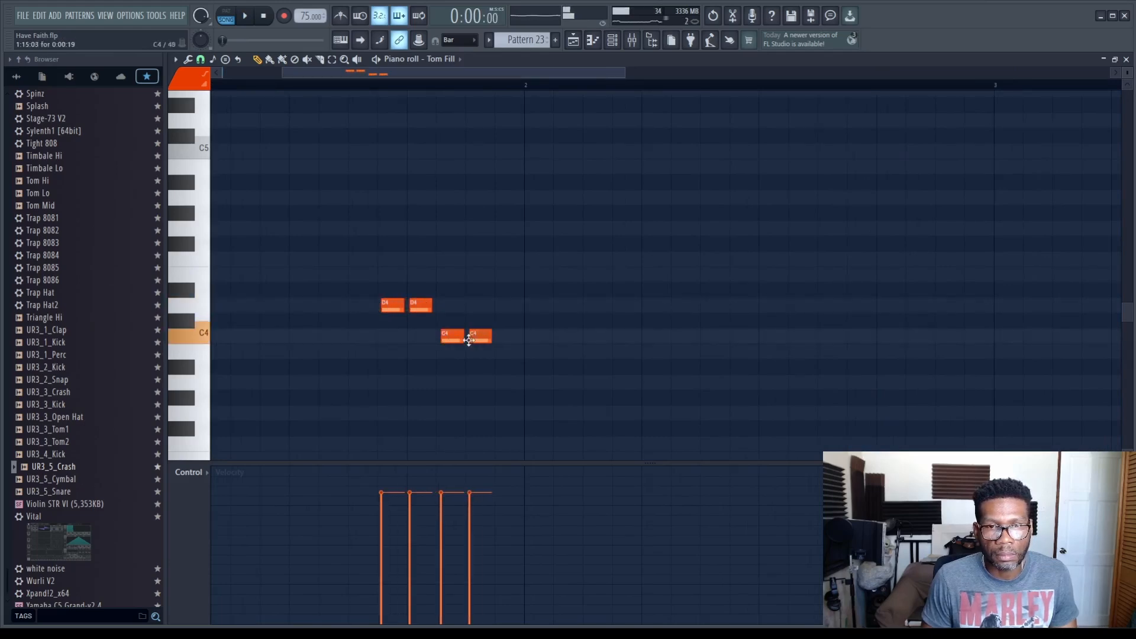
pyautogui.click(500, 352)
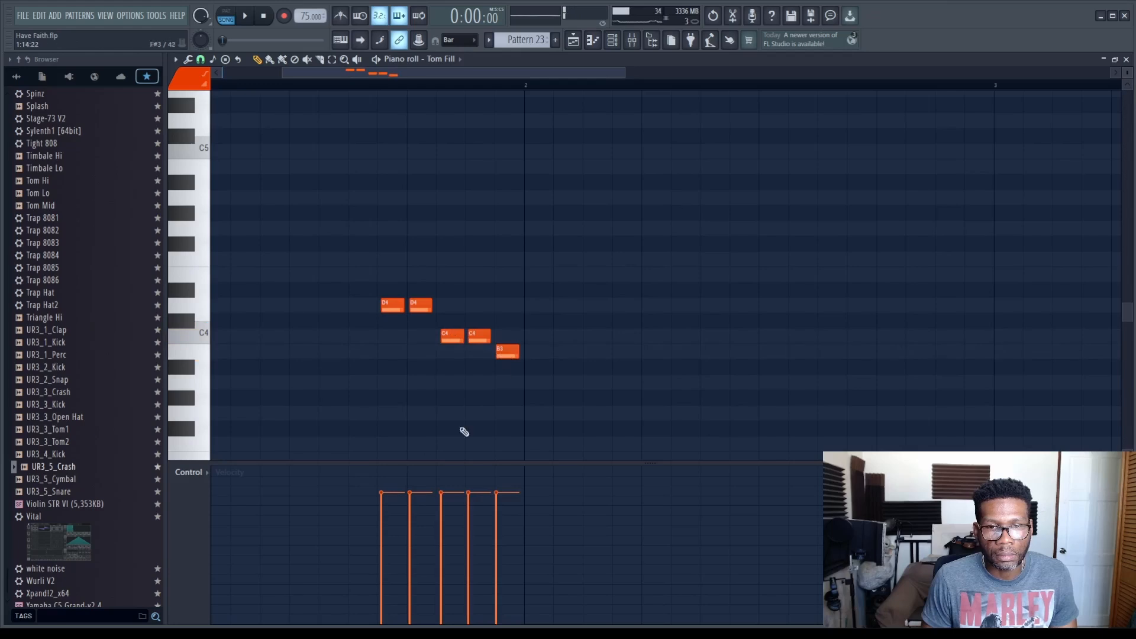
pyautogui.press('space')
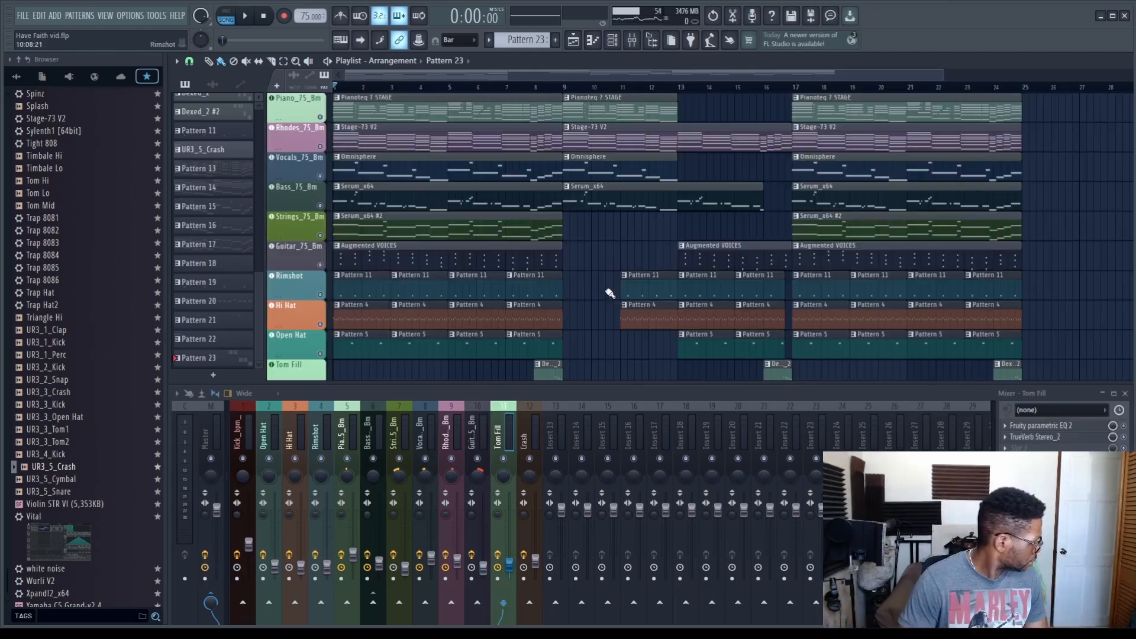
# Step: Play back the full 24-bar arrangement from bar 1, then stop playback
pyautogui.press('space')
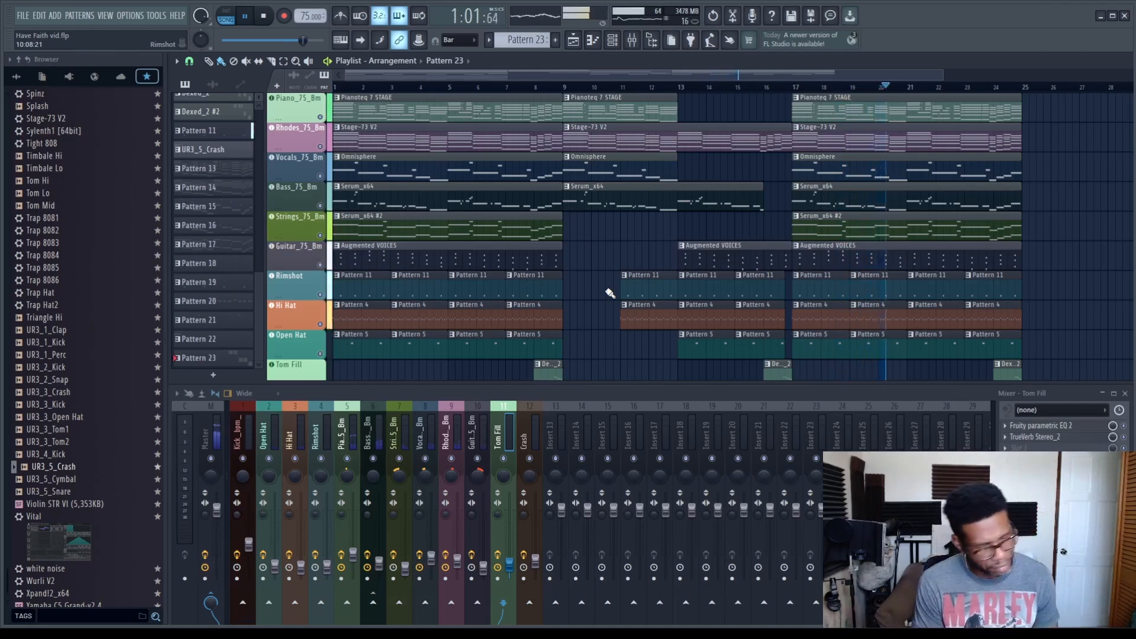
pyautogui.press('space')
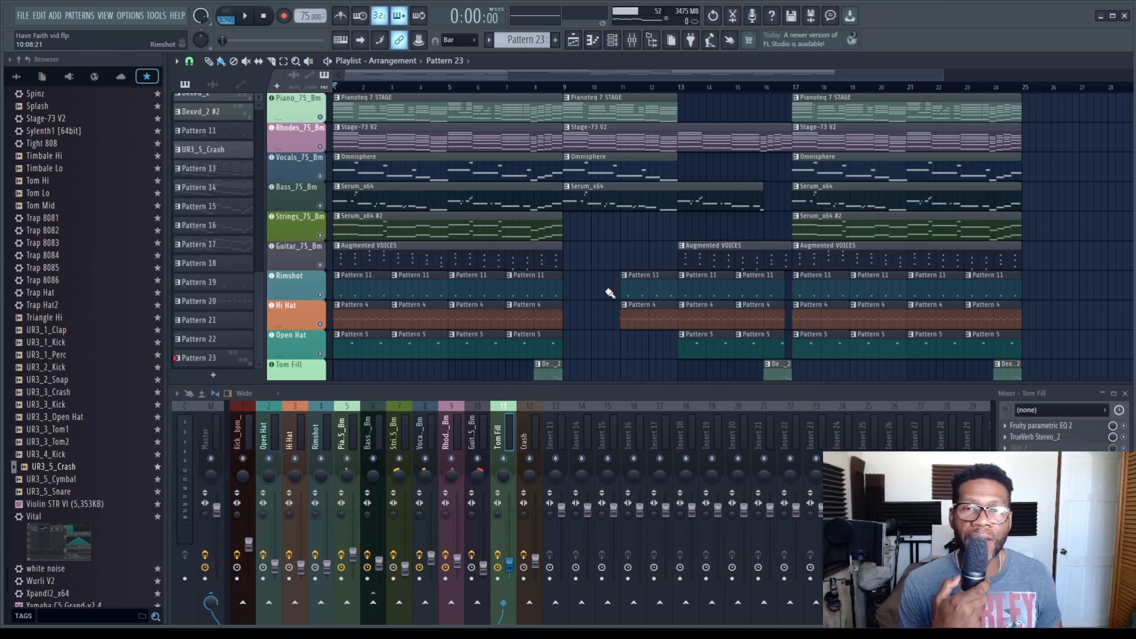